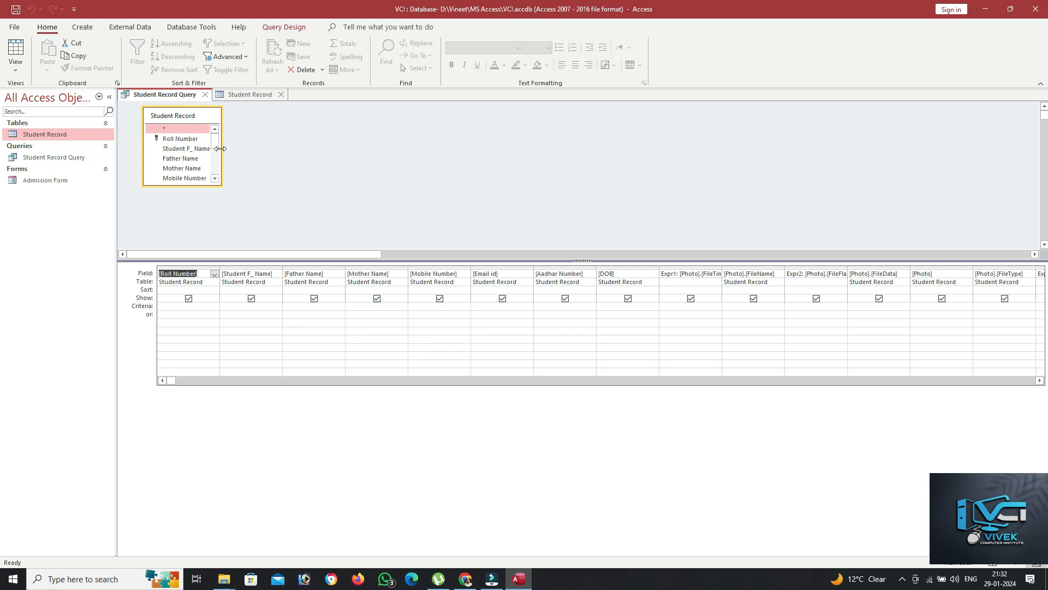
# - Save the Student Record Query and show its records in Datasheet View
pyautogui.rightClick(190, 96)
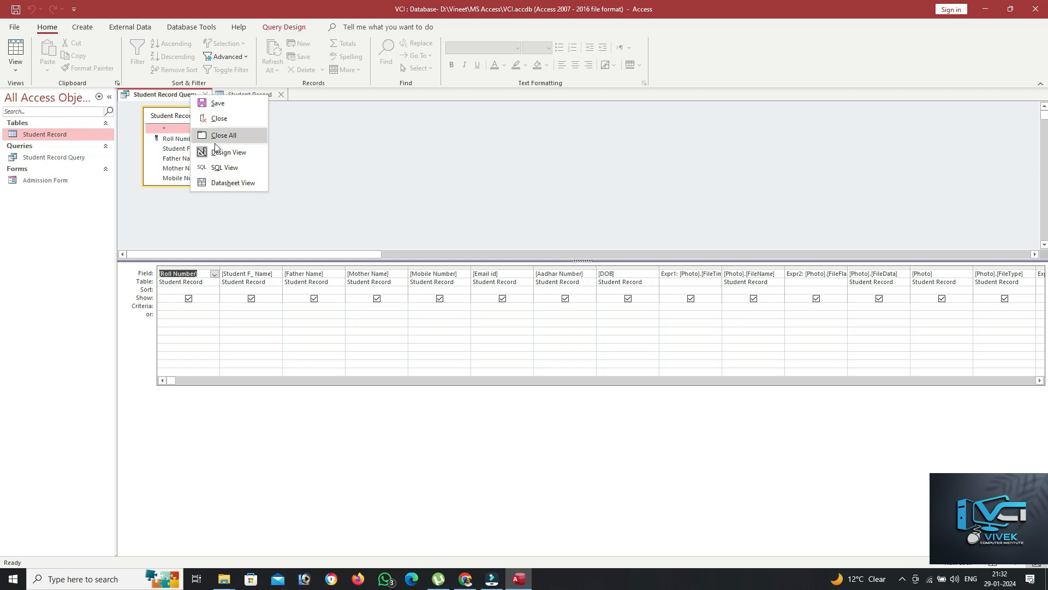
pyautogui.click(227, 103)
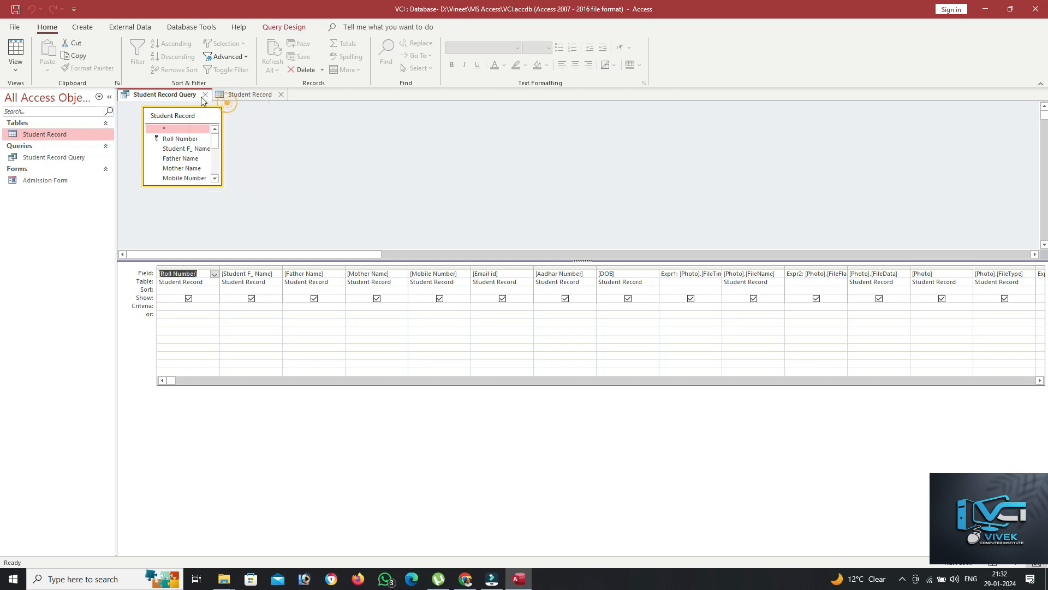
pyautogui.click(15, 64)
pyautogui.click(66, 97)
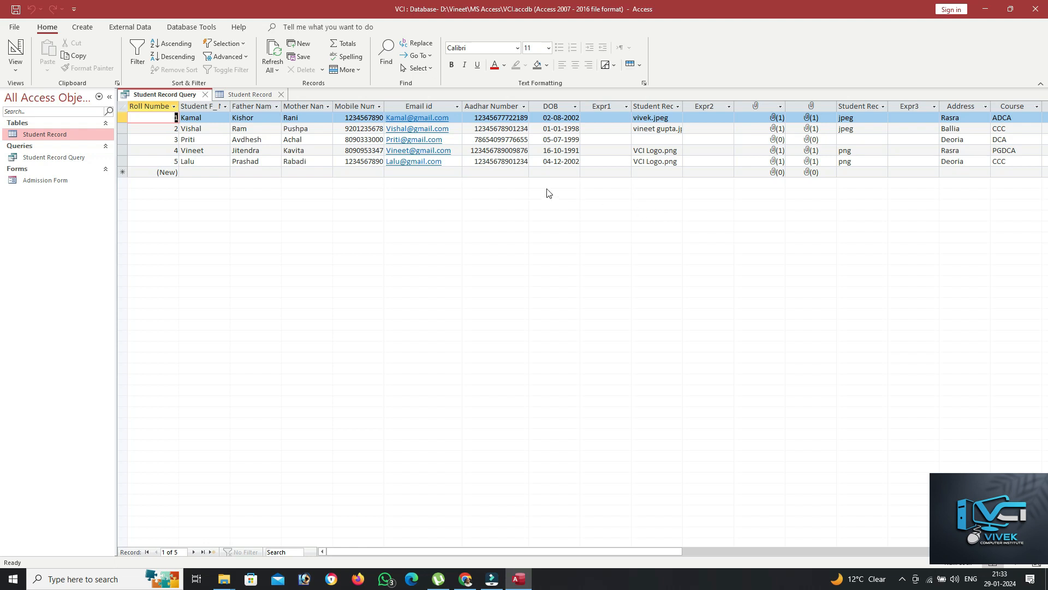
# - In the query's Design View, set the Address field's criteria to the parameter prompt [Enter City Name]
pyautogui.click(22, 66)
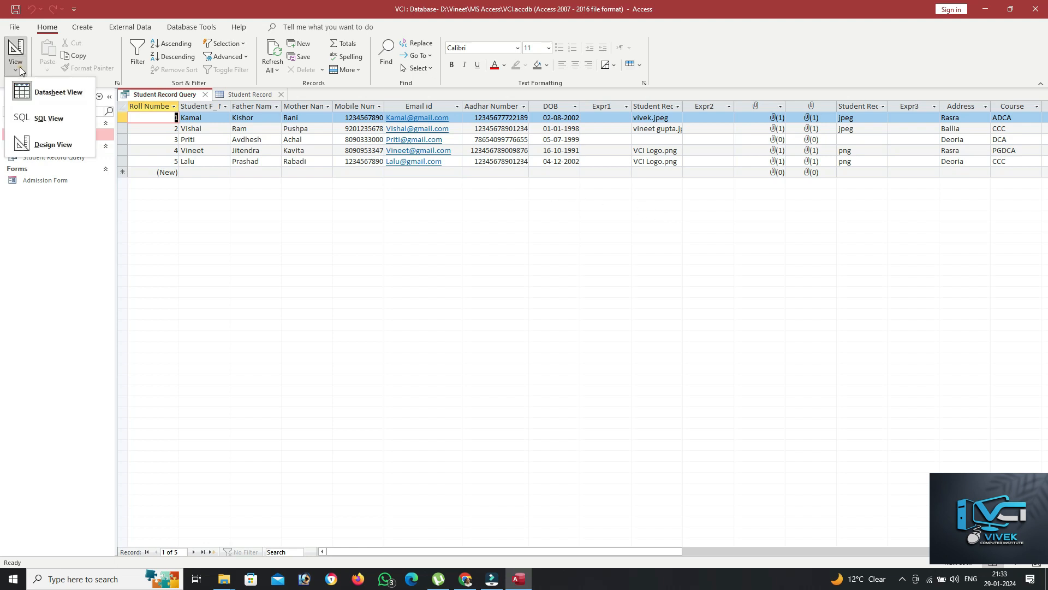
pyautogui.click(44, 145)
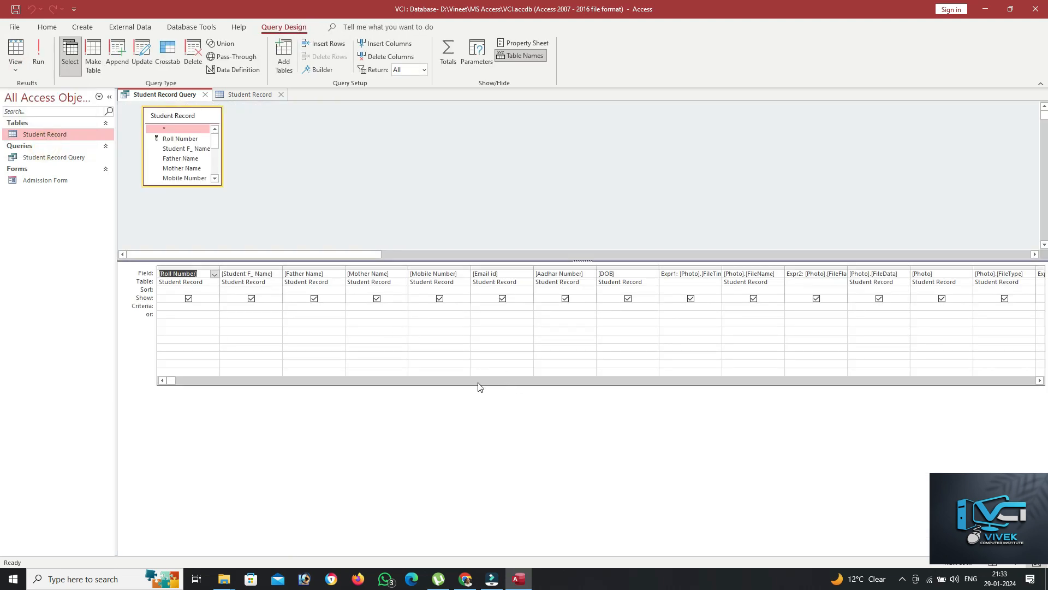
pyautogui.click(173, 381)
pyautogui.click(1039, 380)
pyautogui.click(1039, 381)
pyautogui.click(1039, 381)
pyautogui.click(789, 306)
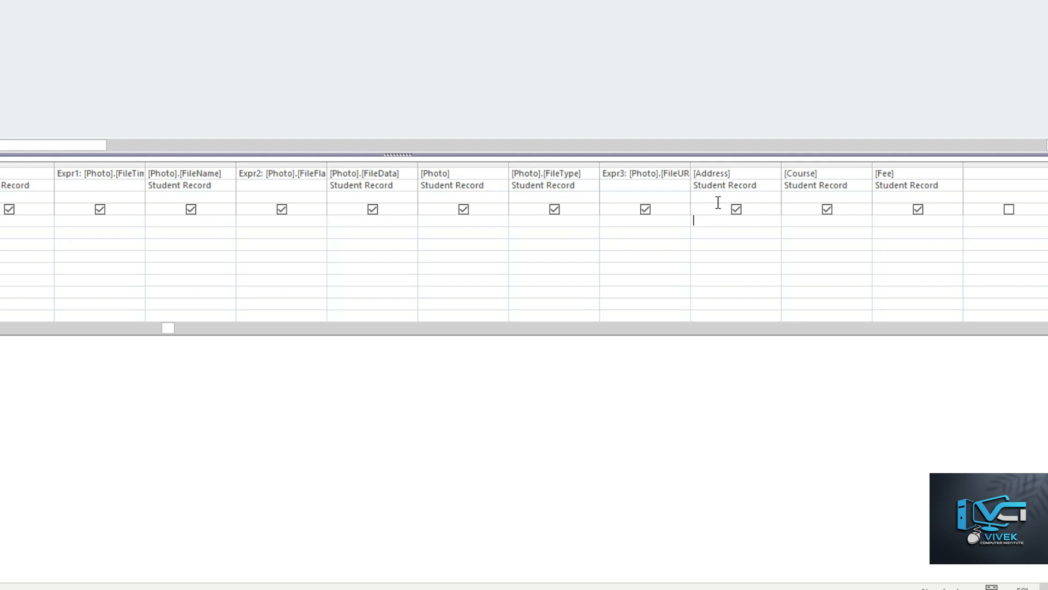
pyautogui.write('[')
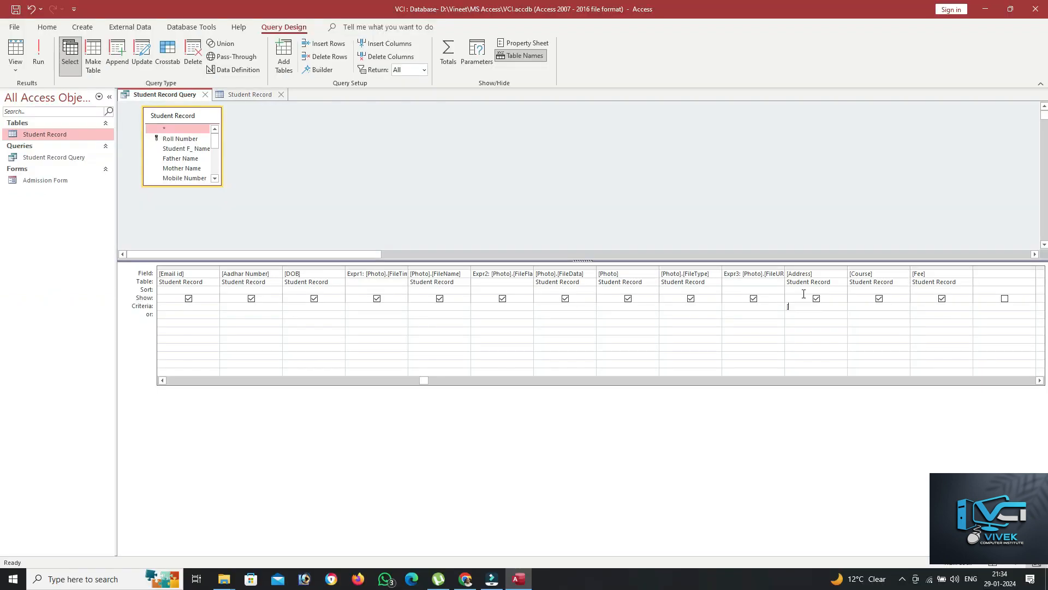
pyautogui.write('Entery')
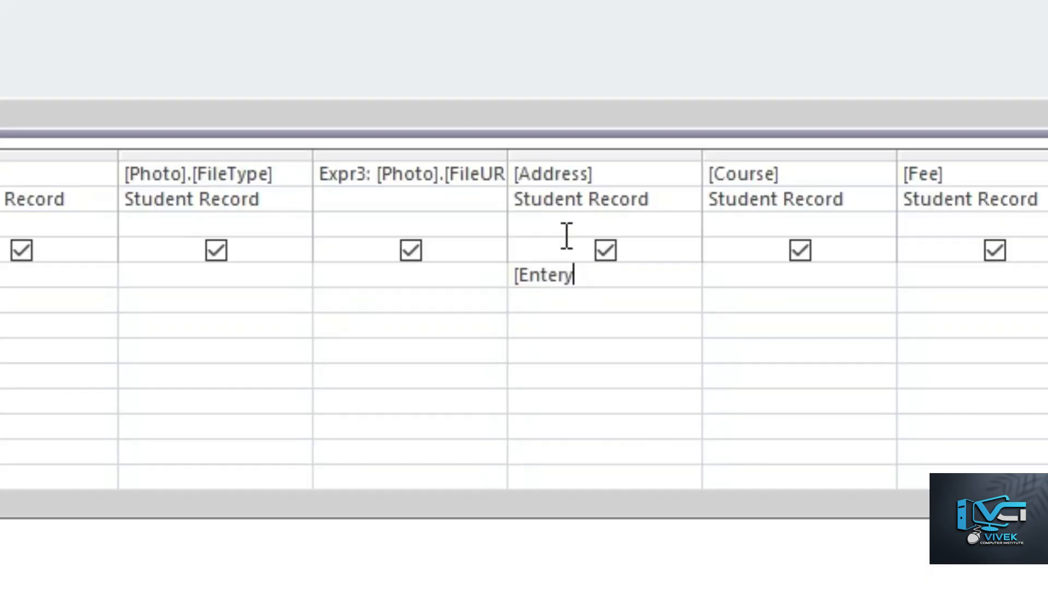
pyautogui.press('BackSpace')
pyautogui.write('Your')
pyautogui.press('BackSpace')
pyautogui.press('BackSpace')
pyautogui.press('BackSpace')
pyautogui.press('BackSpace')
pyautogui.write('City Name]')
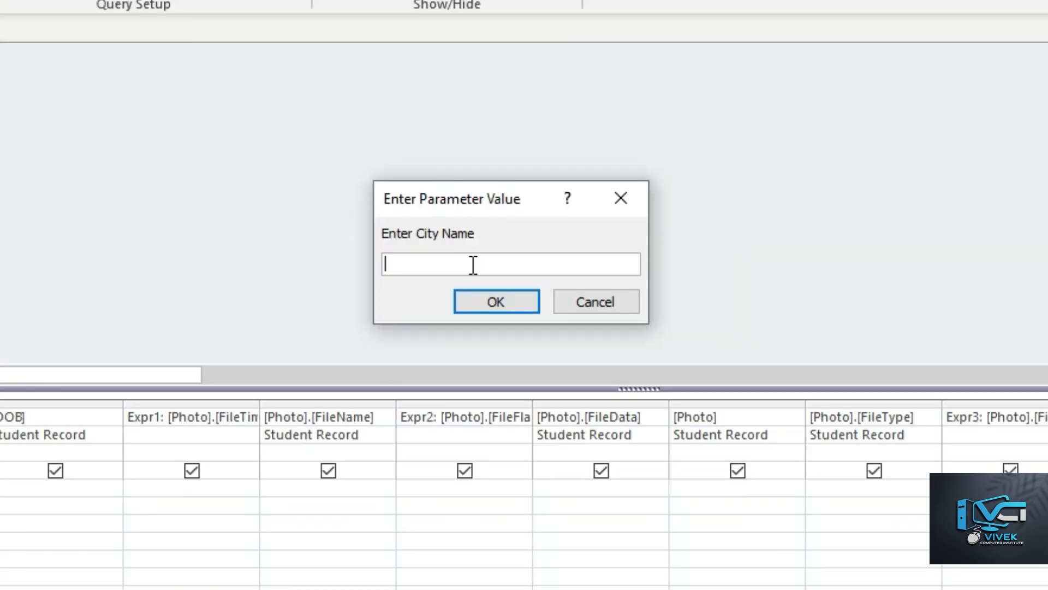
# - Run the parameter query for the city rasra and view the matching student records
pyautogui.write('rasra')
pyautogui.click(495, 301)
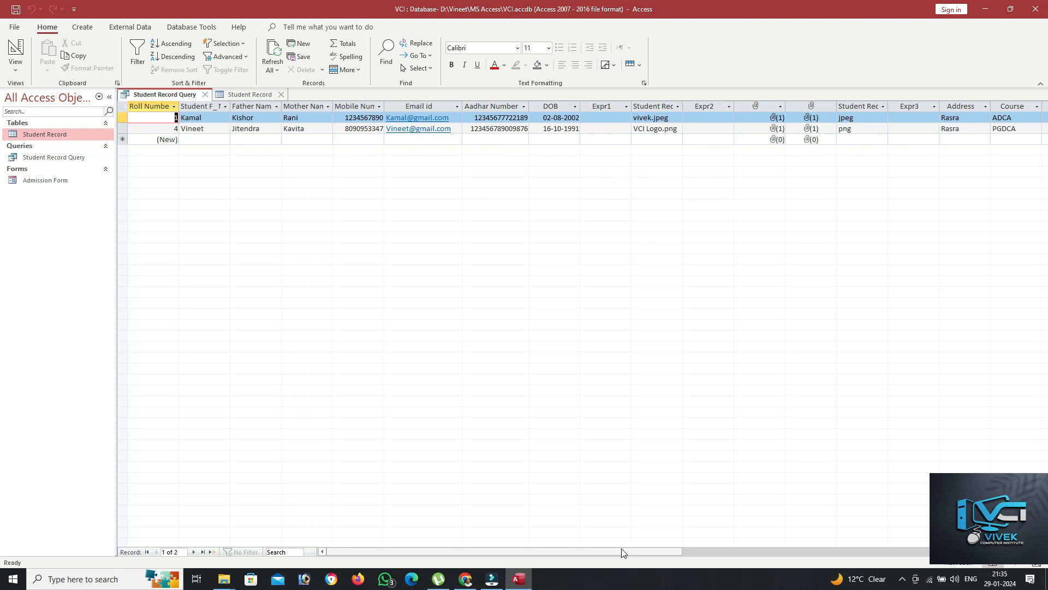
pyautogui.moveTo(620, 552)
pyautogui.mouseDown()
pyautogui.moveTo(713, 554)
pyautogui.moveTo(619, 557)
pyautogui.mouseUp()
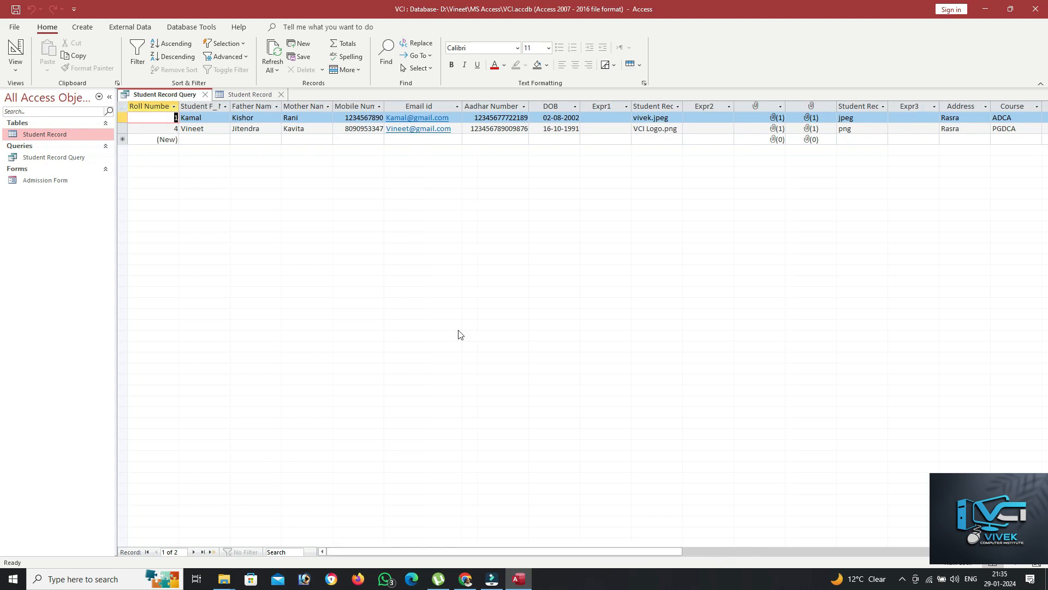
# - Try to rename the Student Record Query object while it is open
pyautogui.rightClick(173, 98)
pyautogui.press('Escape')
pyautogui.click(61, 158)
pyautogui.rightClick(61, 161)
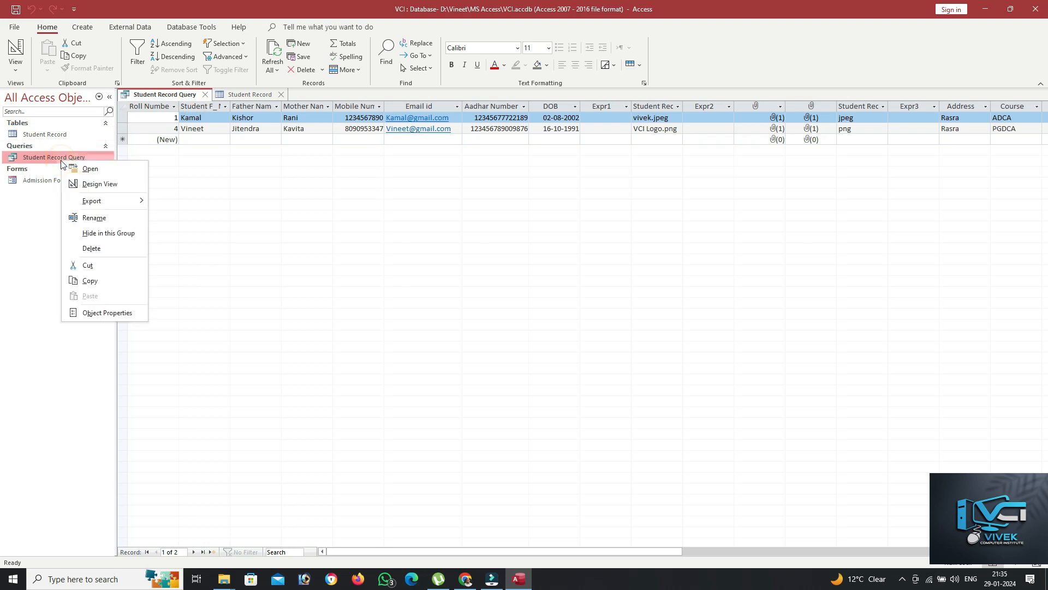
pyautogui.click(123, 219)
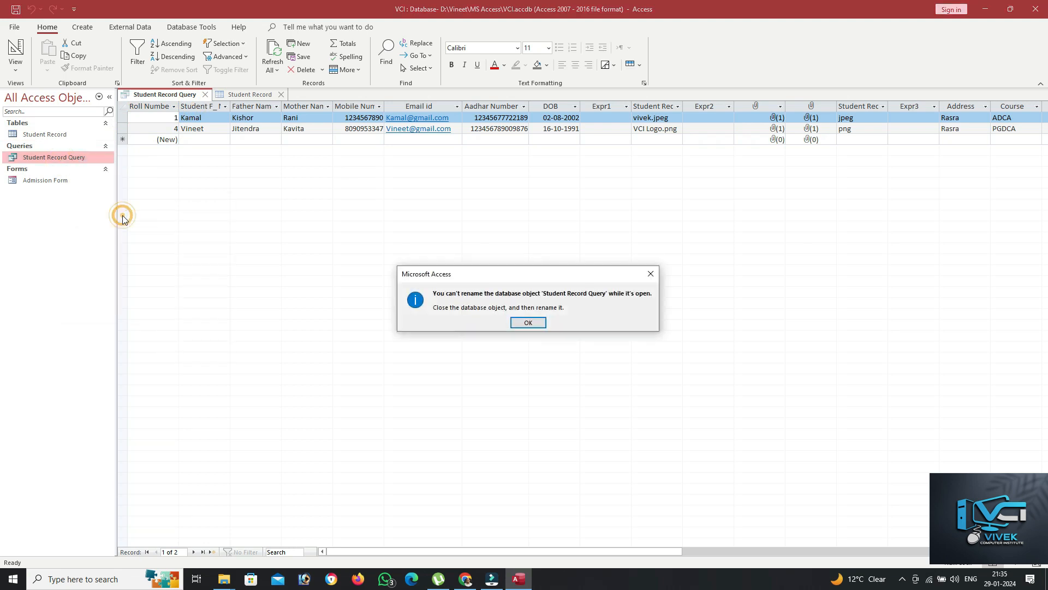
pyautogui.click(520, 325)
# - Close the open query and the Student Record table, and rename the Student Record Query as Enter City Name
pyautogui.click(208, 94)
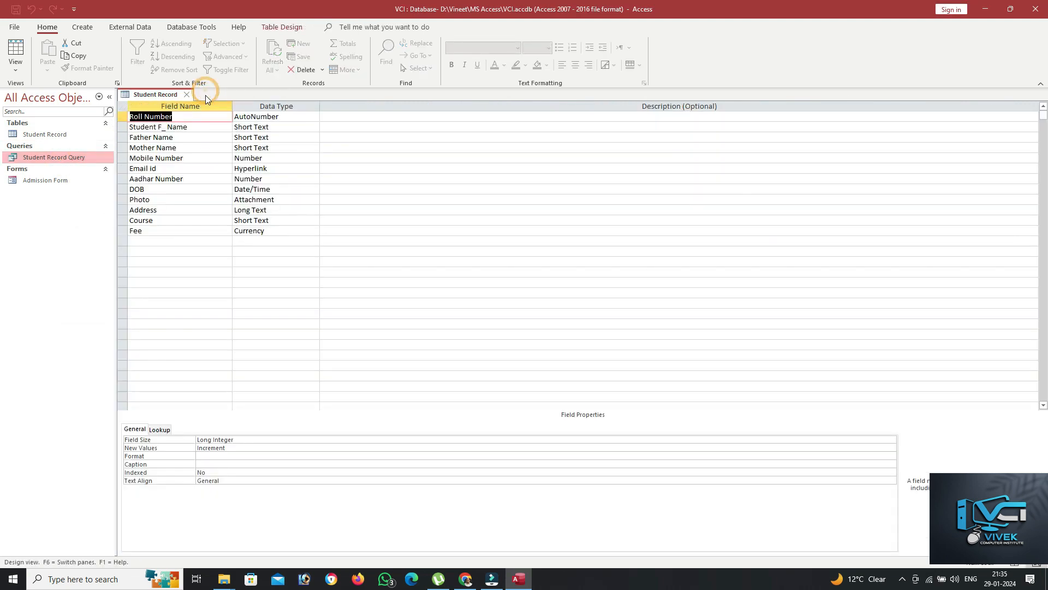
pyautogui.click(186, 95)
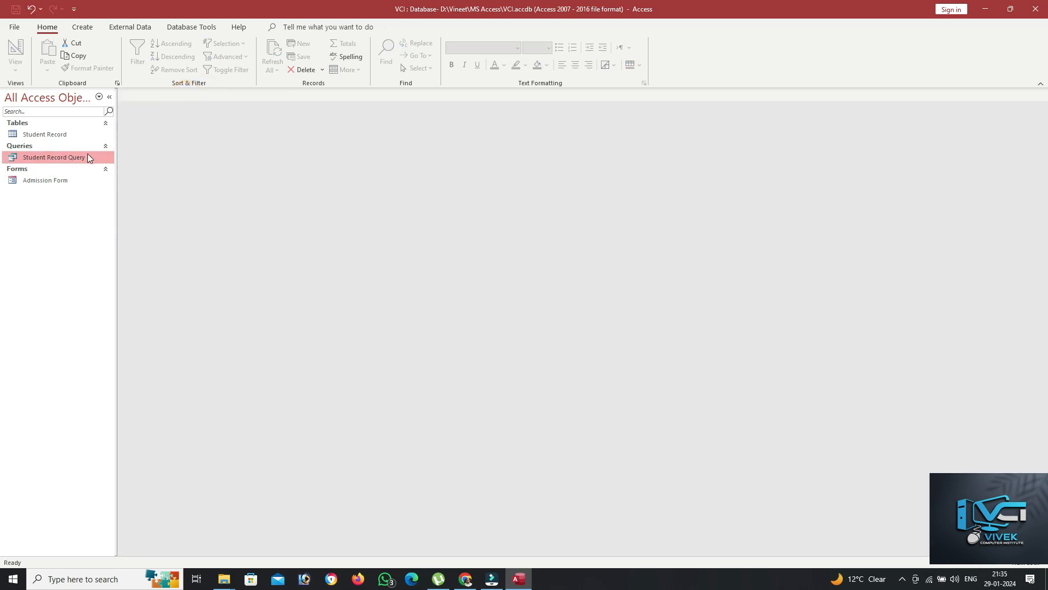
pyautogui.rightClick(88, 155)
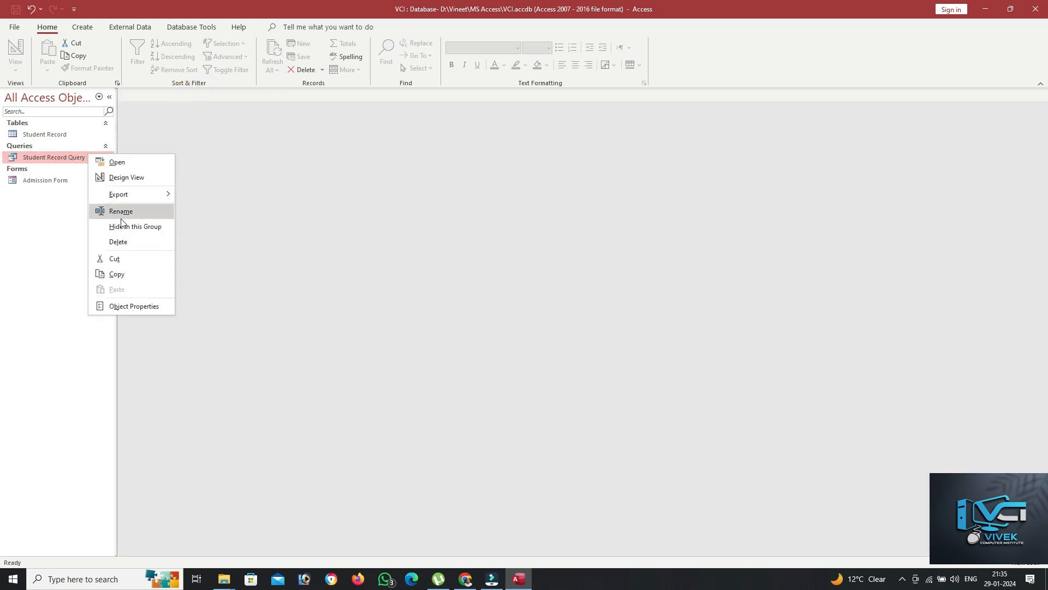
pyautogui.click(145, 215)
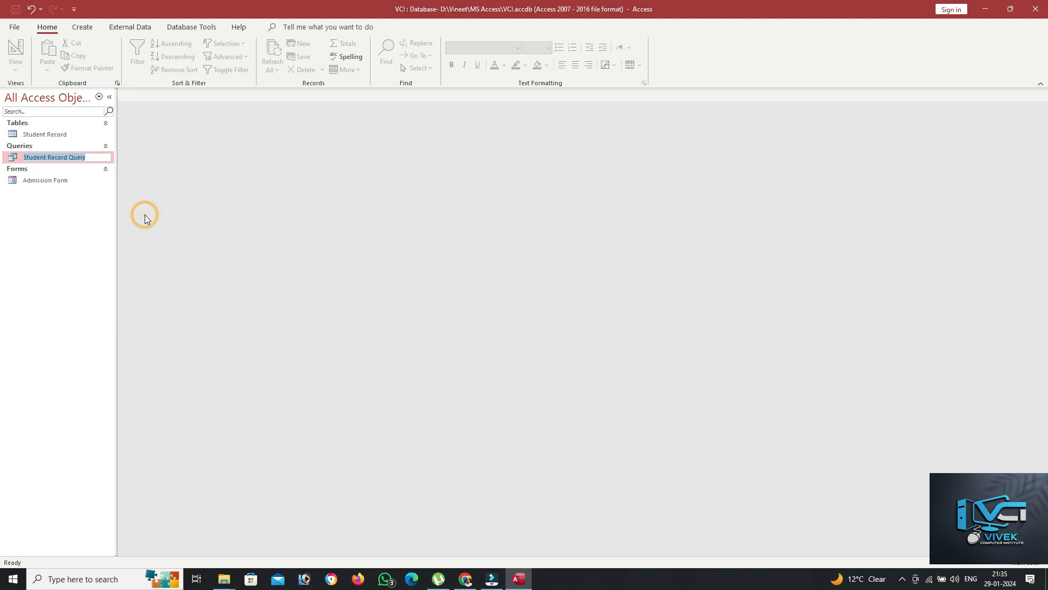
pyautogui.write('Enter City Name')
pyautogui.press('Return')
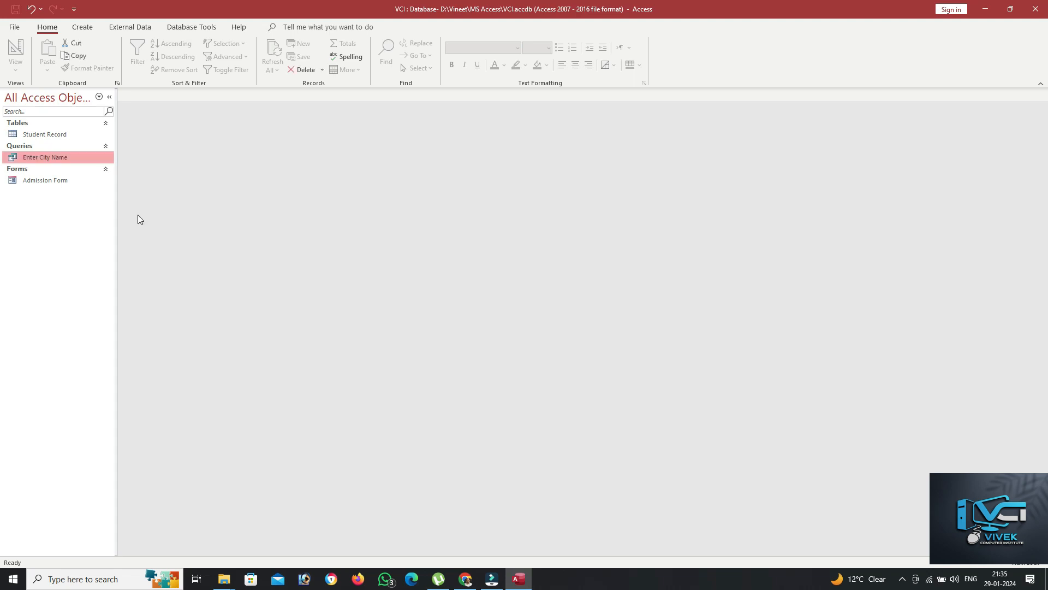
# - Test the Enter City Name query with the city Deoria, and close its results
pyautogui.doubleClick(71, 159)
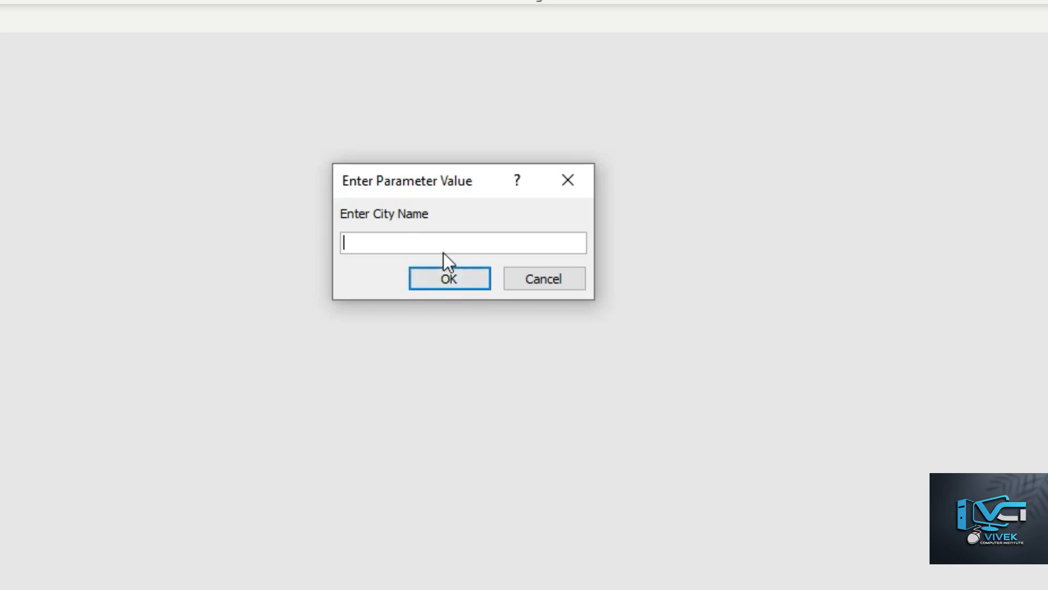
pyautogui.write('Deoria')
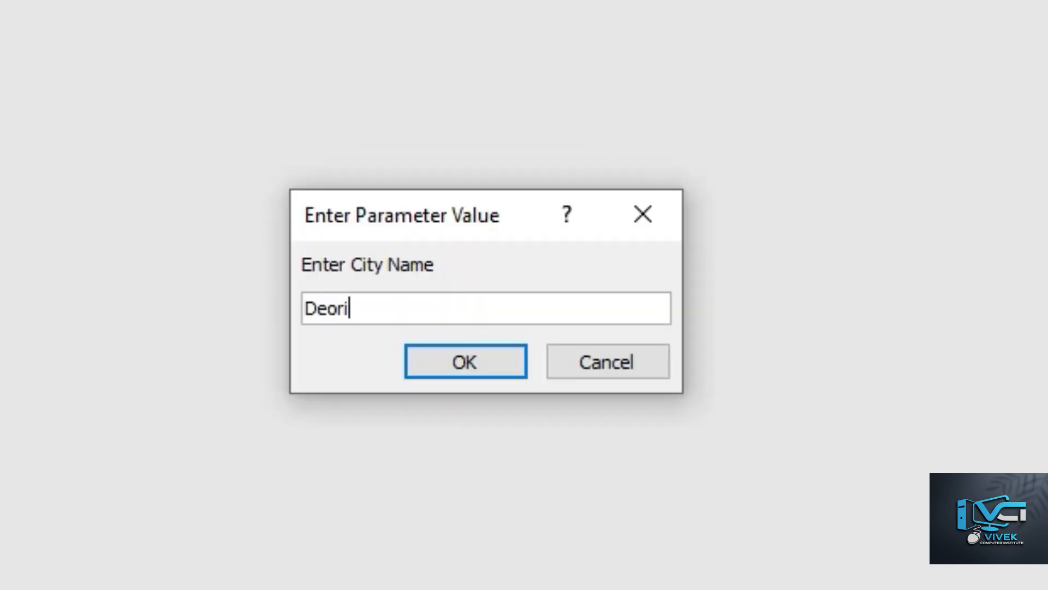
pyautogui.click(489, 367)
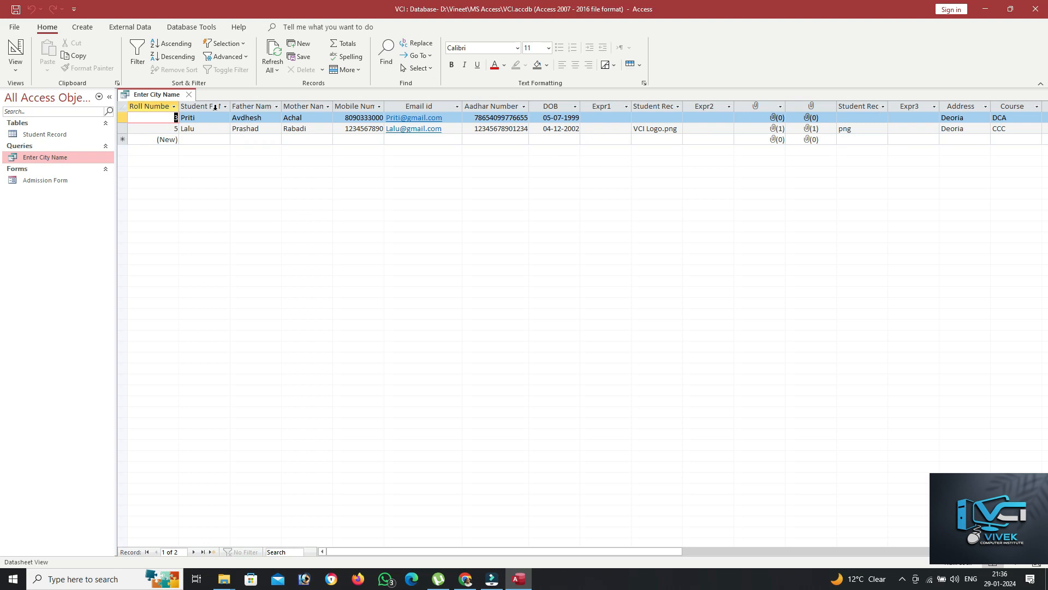
pyautogui.click(189, 94)
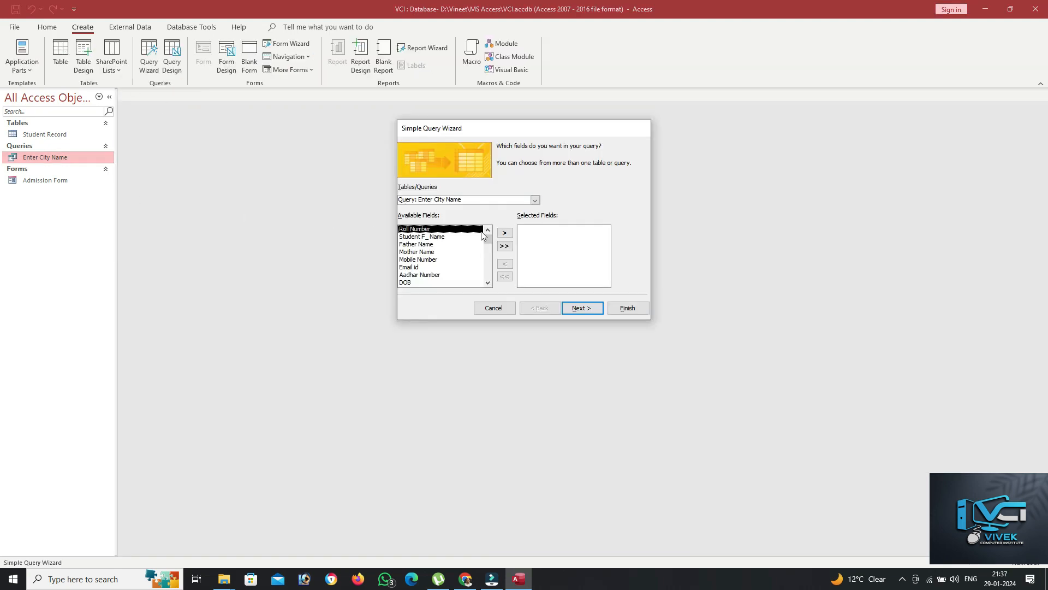
# - Create a detail query titled Student Record Query with the Simple Query Wizard, including all fields of the Student Record table
pyautogui.click(535, 200)
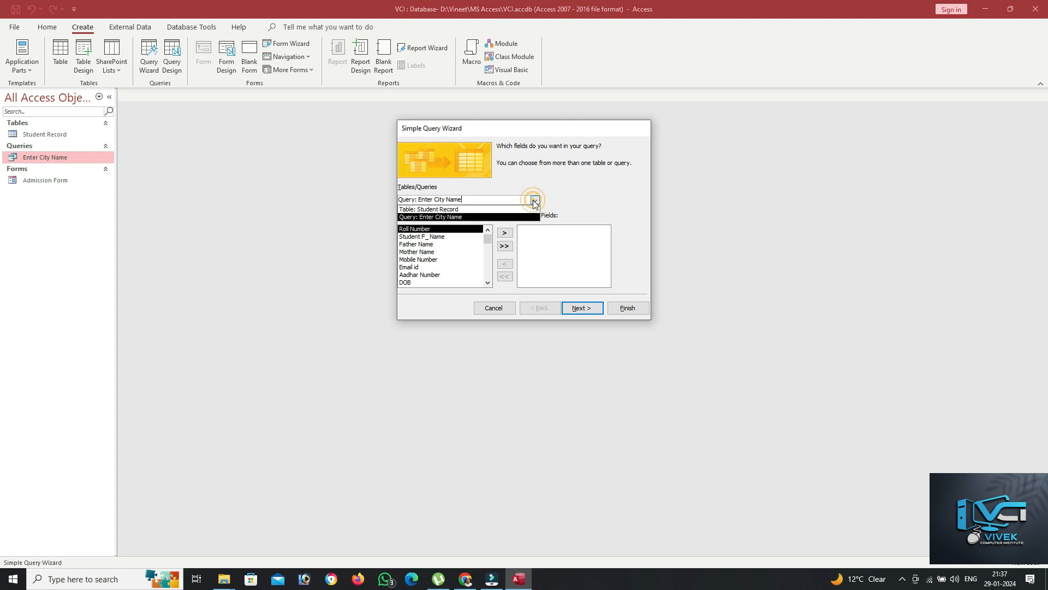
pyautogui.click(506, 209)
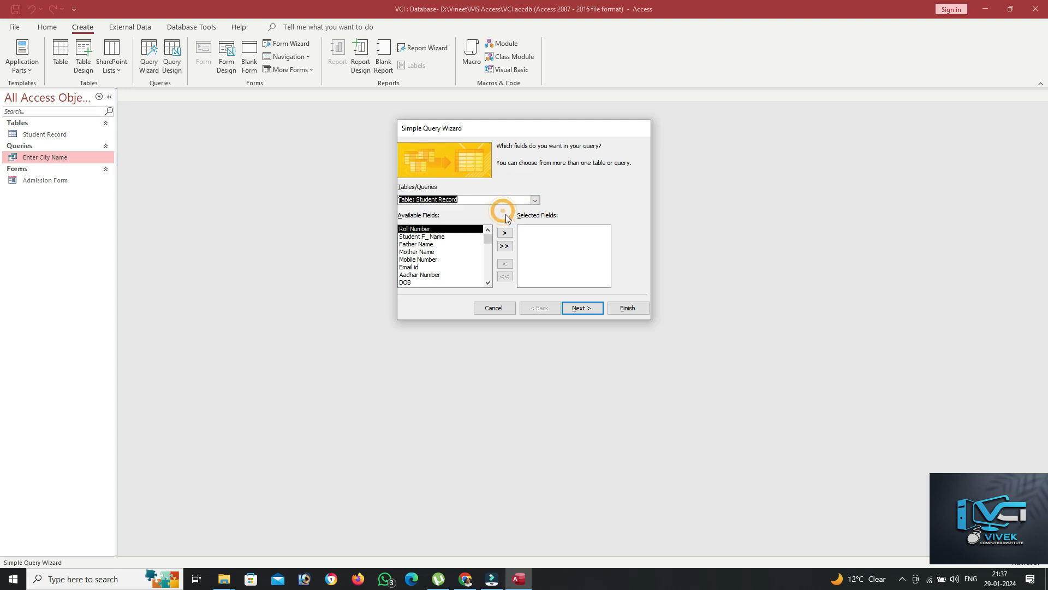
pyautogui.click(505, 246)
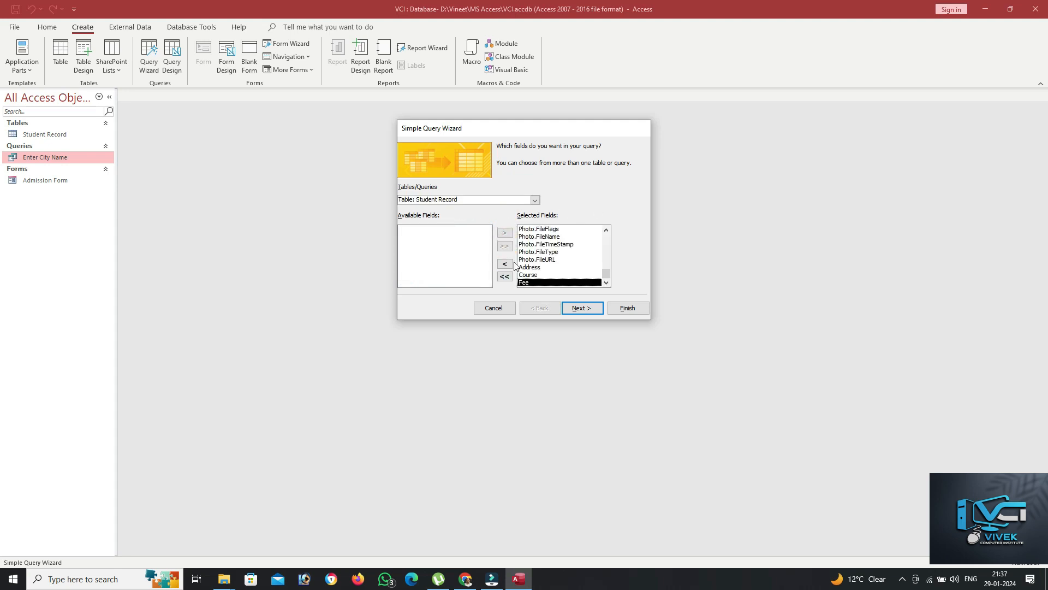
pyautogui.click(595, 314)
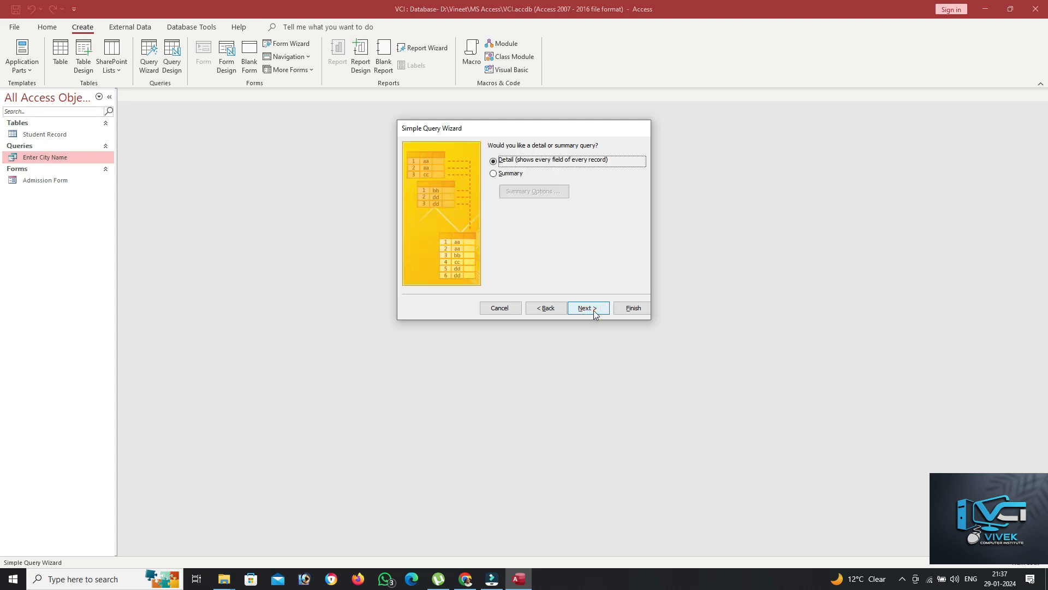
pyautogui.click(594, 310)
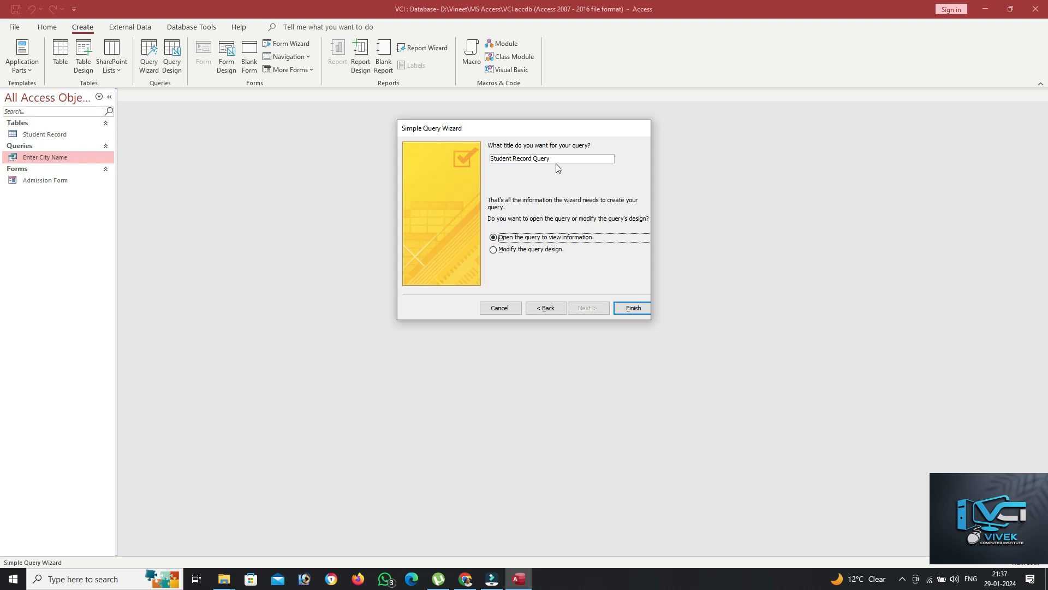
pyautogui.click(629, 306)
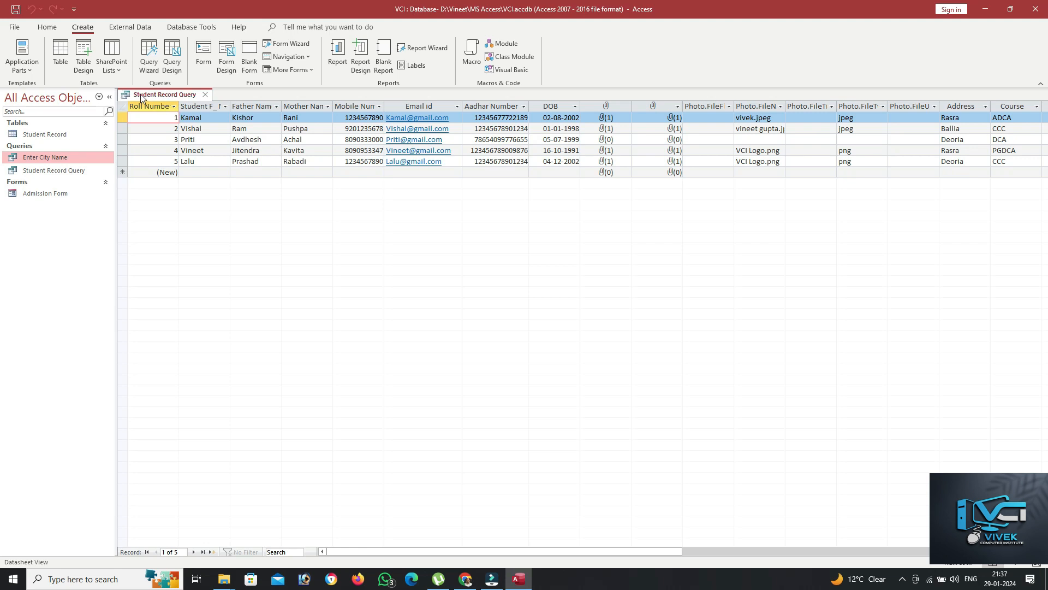
# - Switch the new Student Record Query to Design View and go to its [Photo] field
pyautogui.click(48, 27)
pyautogui.click(16, 64)
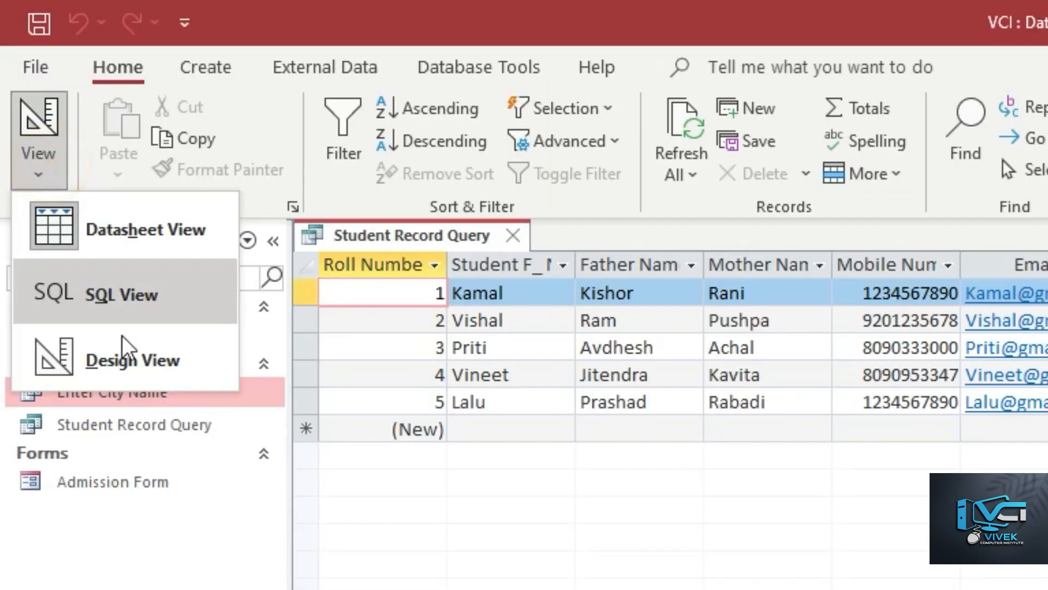
pyautogui.click(49, 144)
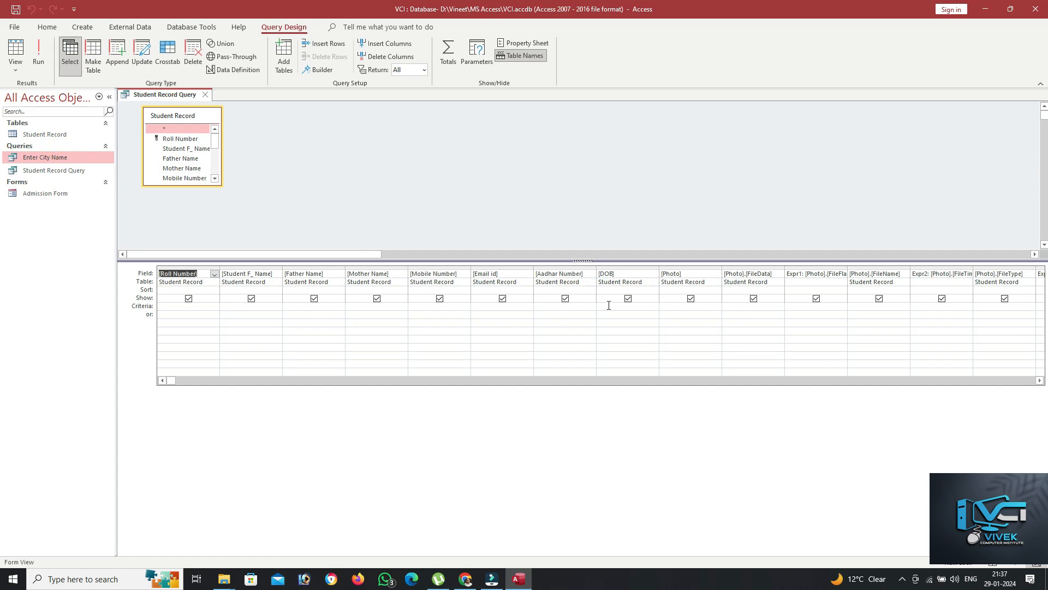
pyautogui.click(614, 273)
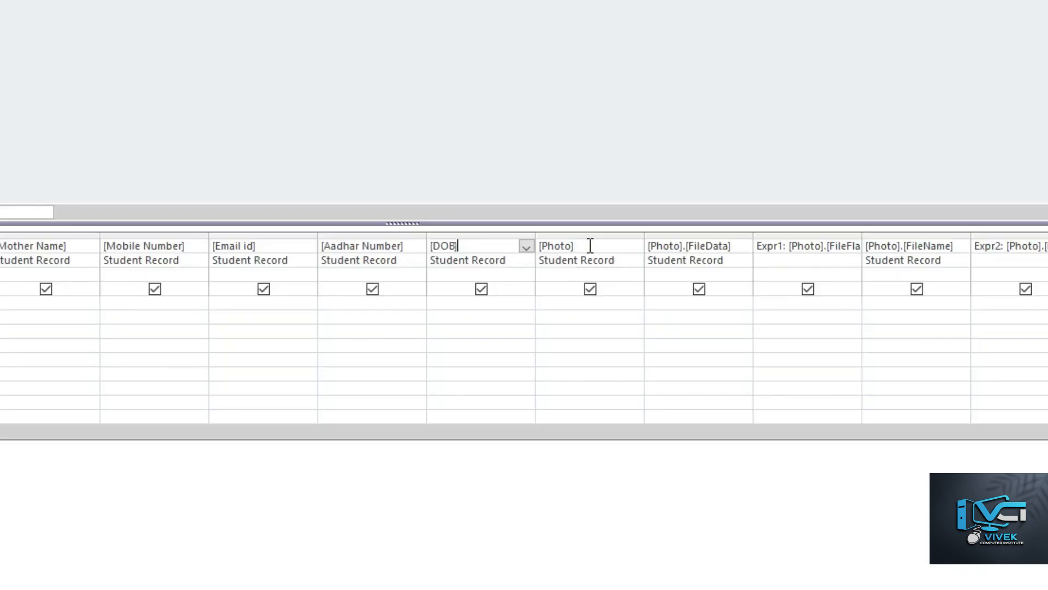
pyautogui.click(690, 273)
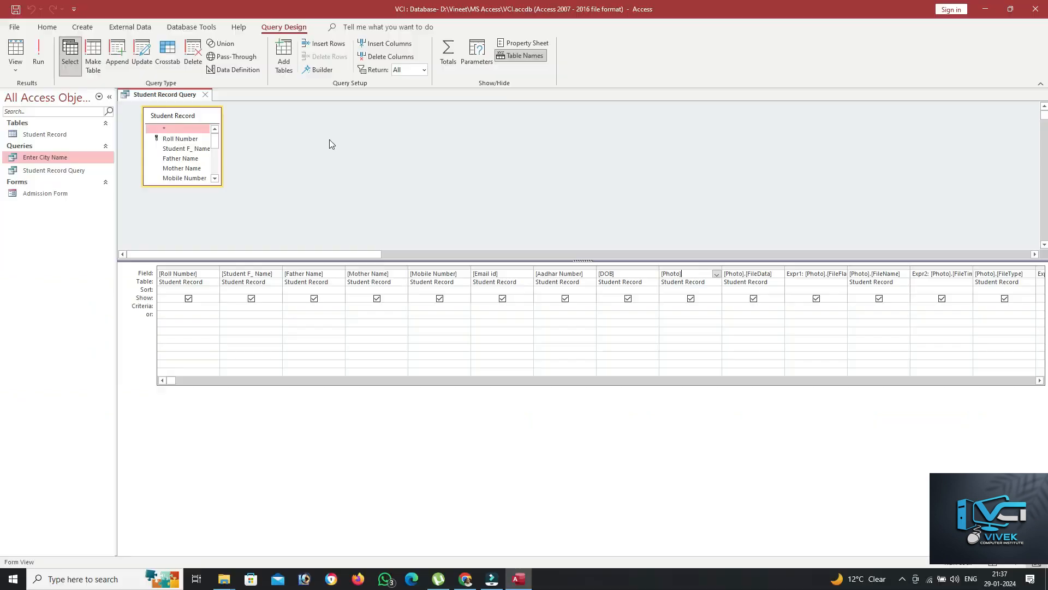
# - Check the columns of the Student Record table and close it, and insert a blank column before [Photo] in the Student Record Query design
pyautogui.doubleClick(70, 135)
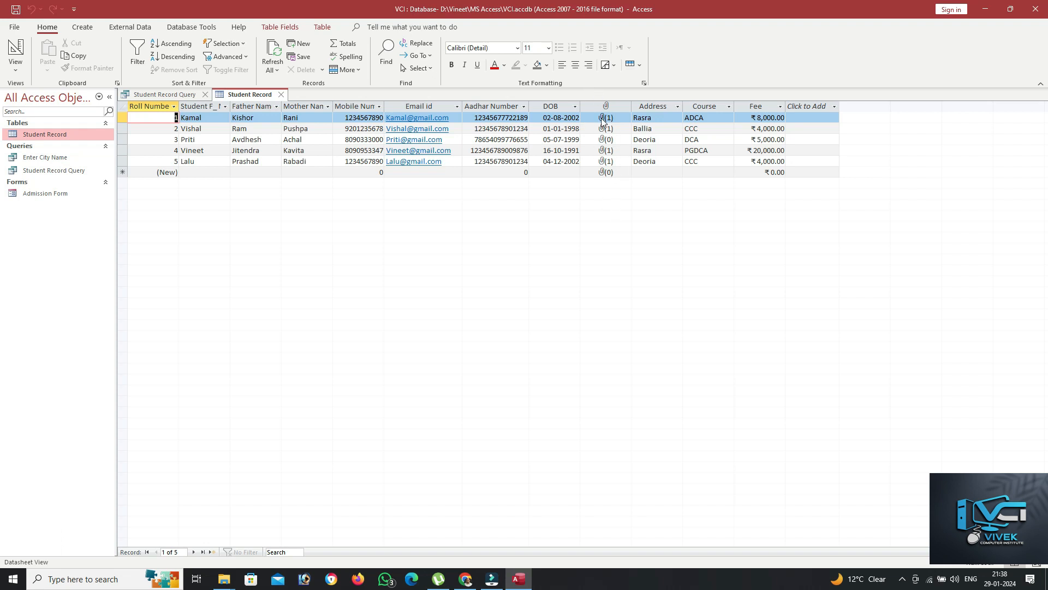
pyautogui.click(281, 95)
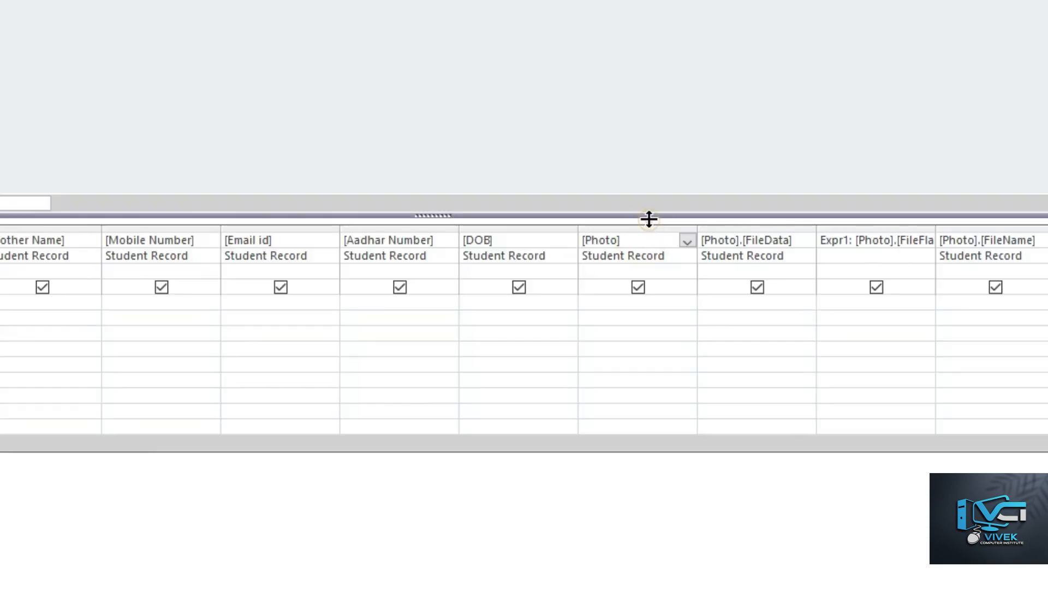
pyautogui.click(650, 228)
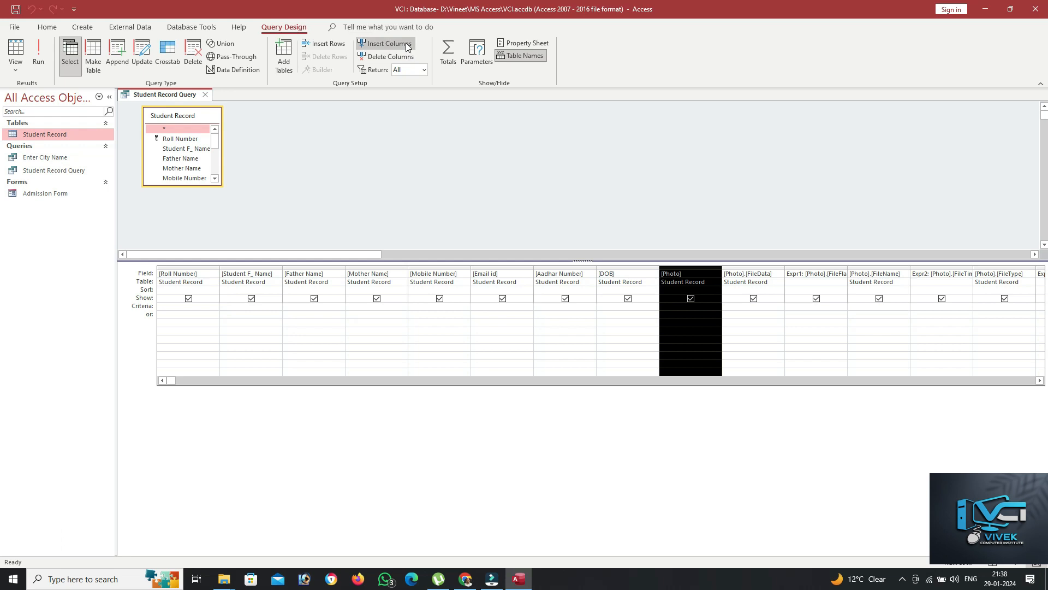
pyautogui.click(385, 43)
pyautogui.click(708, 404)
# - Define a calculated field in the blank column between [DOB] and [Photo] as Age:DateDiff("YYYY",[DOB],NOW())
pyautogui.click(685, 275)
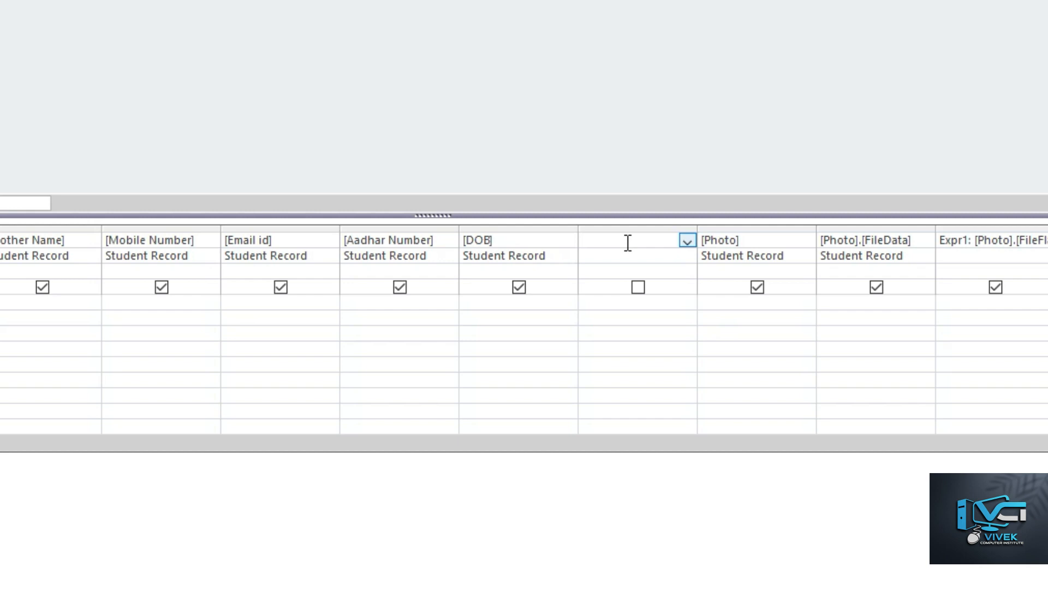
pyautogui.write('A')
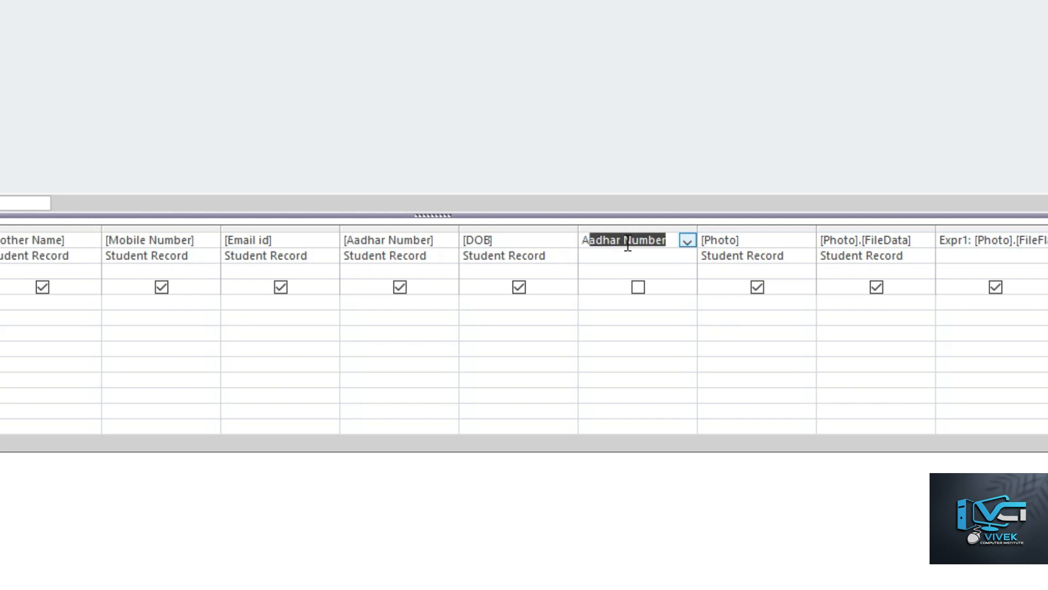
pyautogui.write('ge')
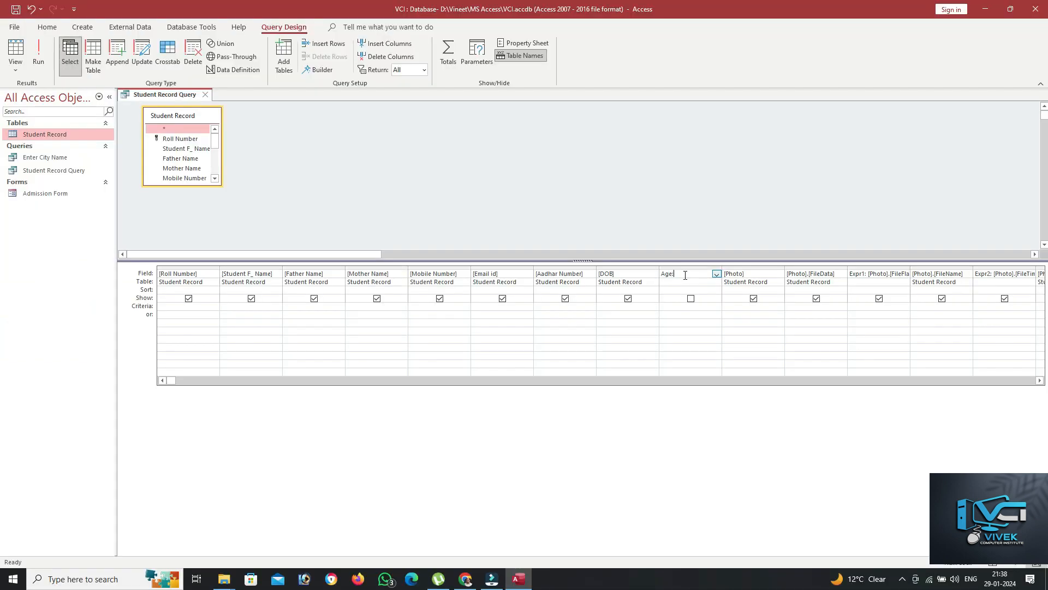
pyautogui.write(':D')
pyautogui.write('ateDiff("YYYY",')
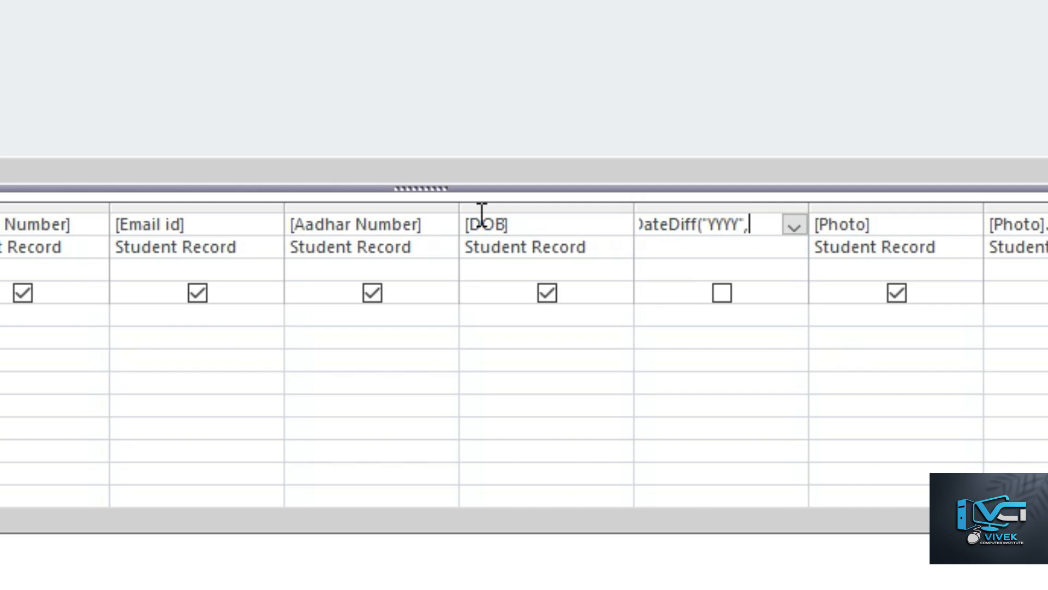
pyautogui.write('[DOB],')
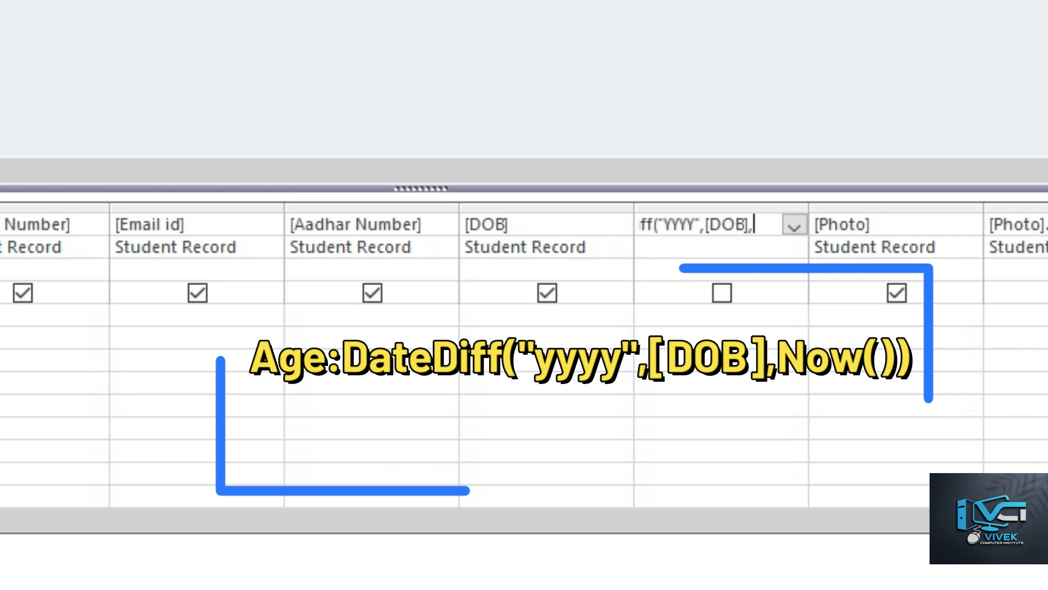
pyautogui.write('NOW(')
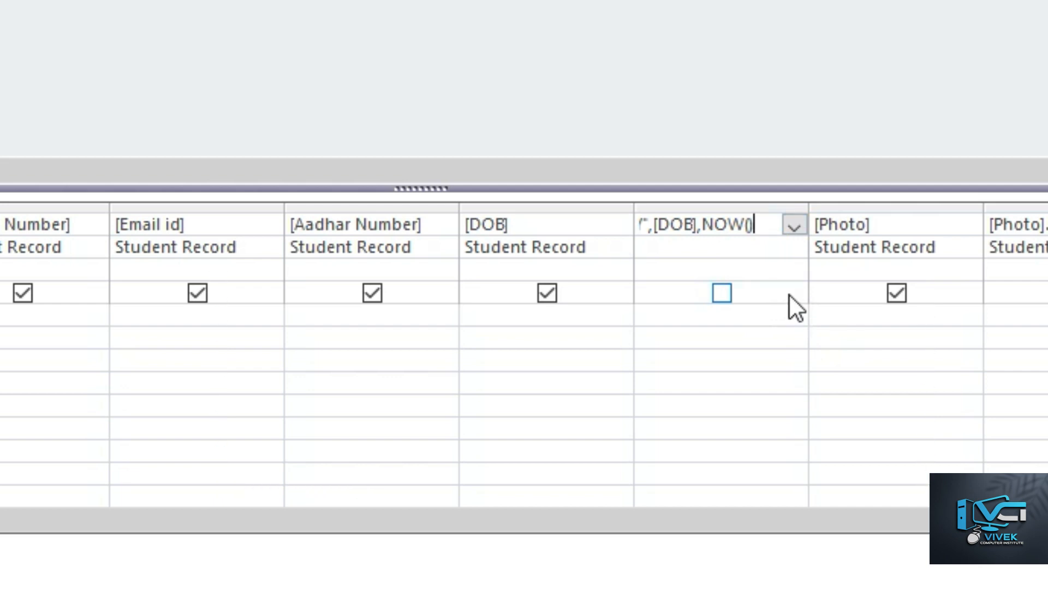
pyautogui.write(')')
pyautogui.press('Tab')
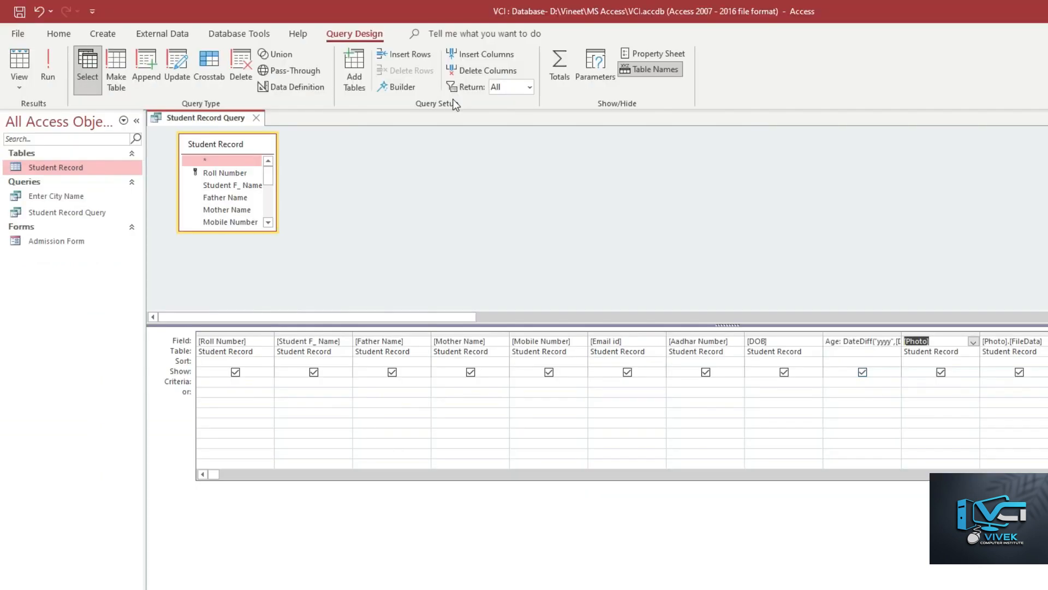
# - Run the Student Record Query and narrow the Age column in its results
pyautogui.click(50, 72)
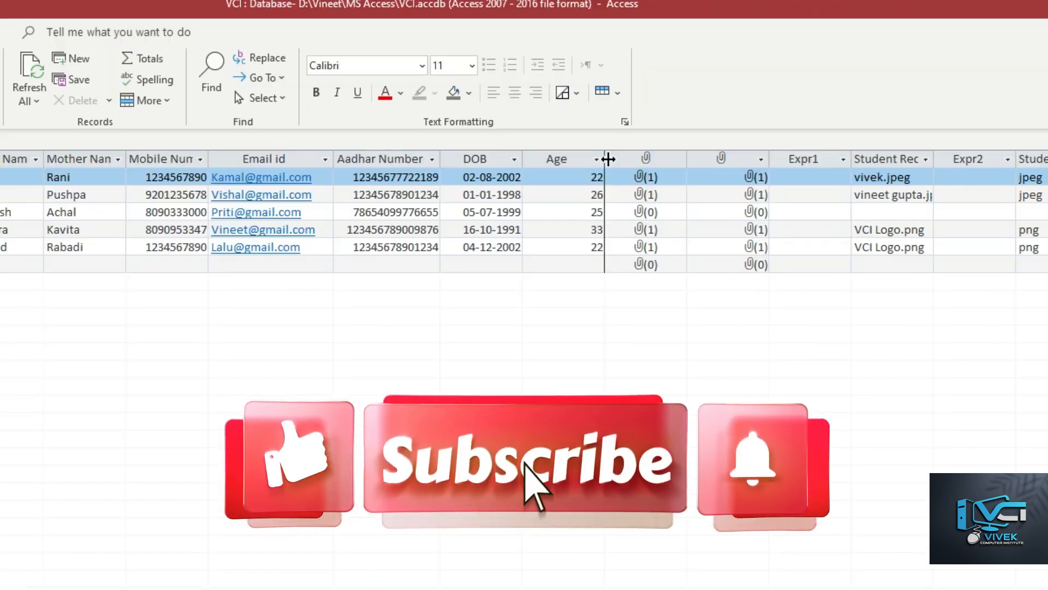
pyautogui.moveTo(607, 159); pyautogui.dragTo(582, 159)
# - Test the Age calculation by entering an earlier birth year in the first record's DOB field
pyautogui.click(512, 175)
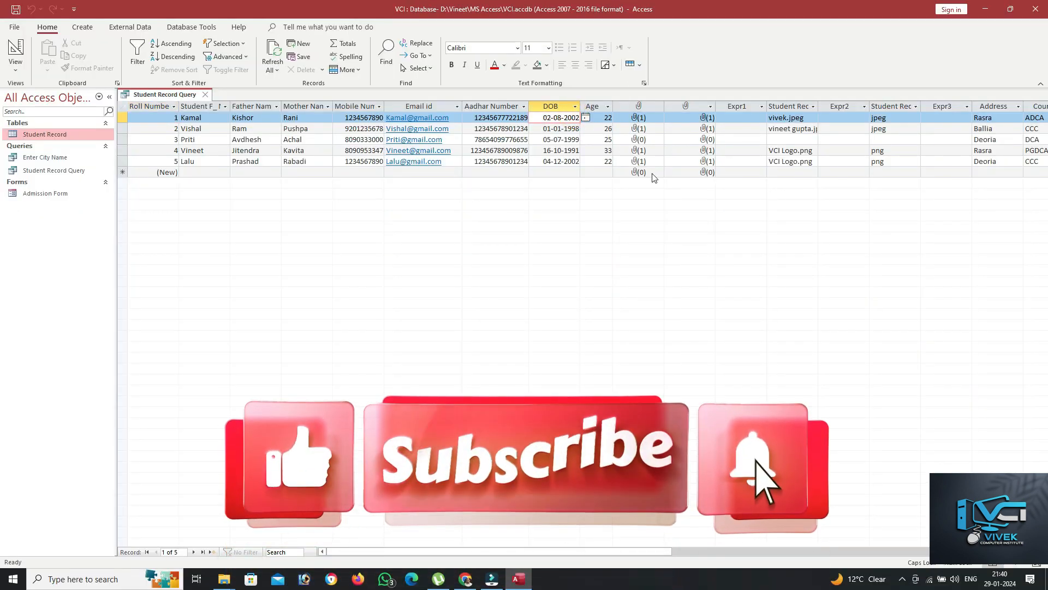
pyautogui.press('BackSpace')
pyautogui.press('BackSpace')
pyautogui.press('BackSpace')
pyautogui.press('BackSpace')
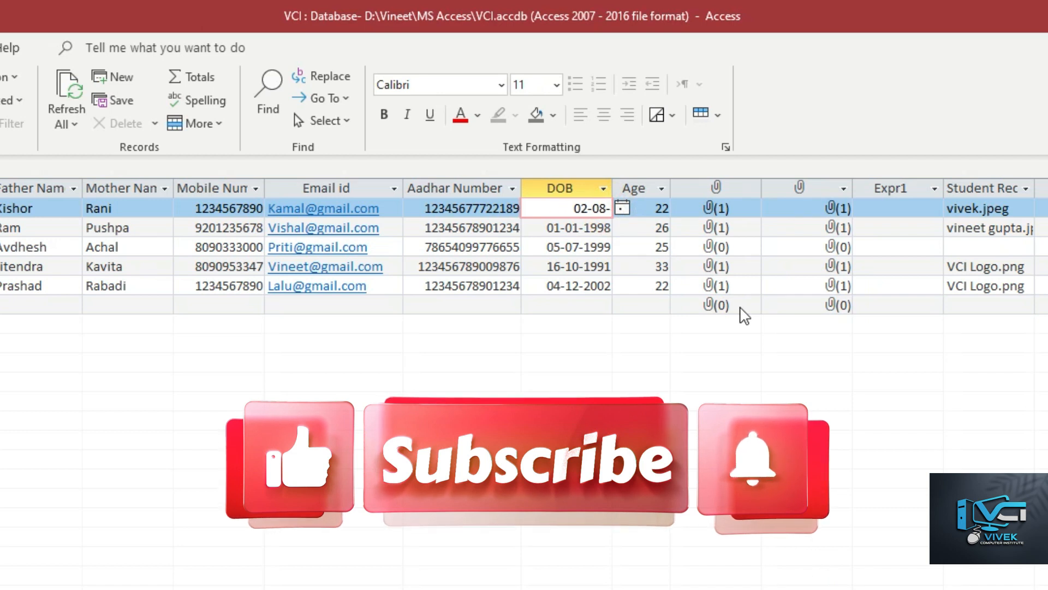
pyautogui.write('1998')
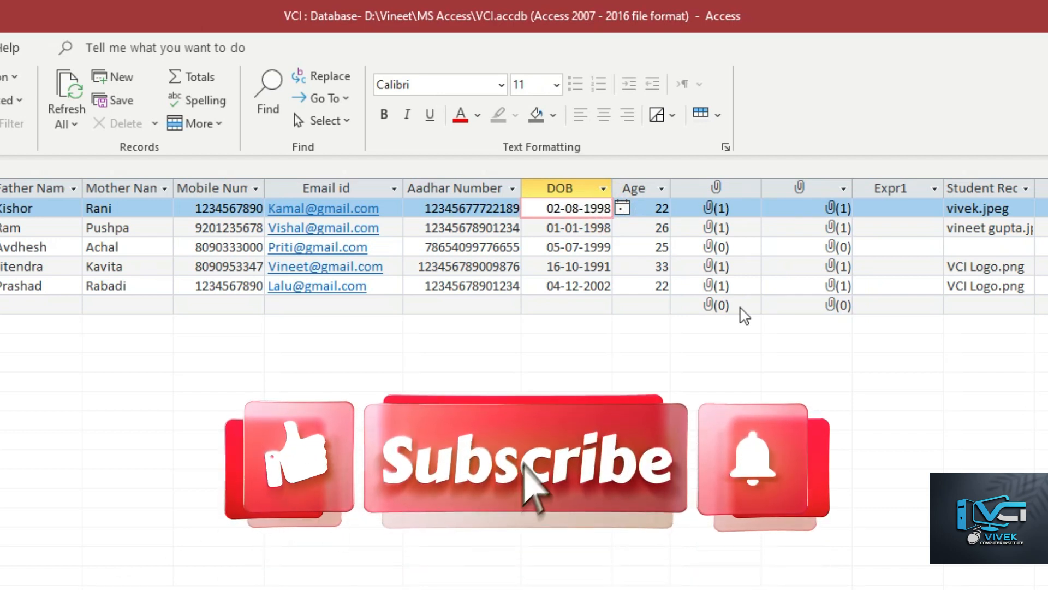
pyautogui.press('Tab')
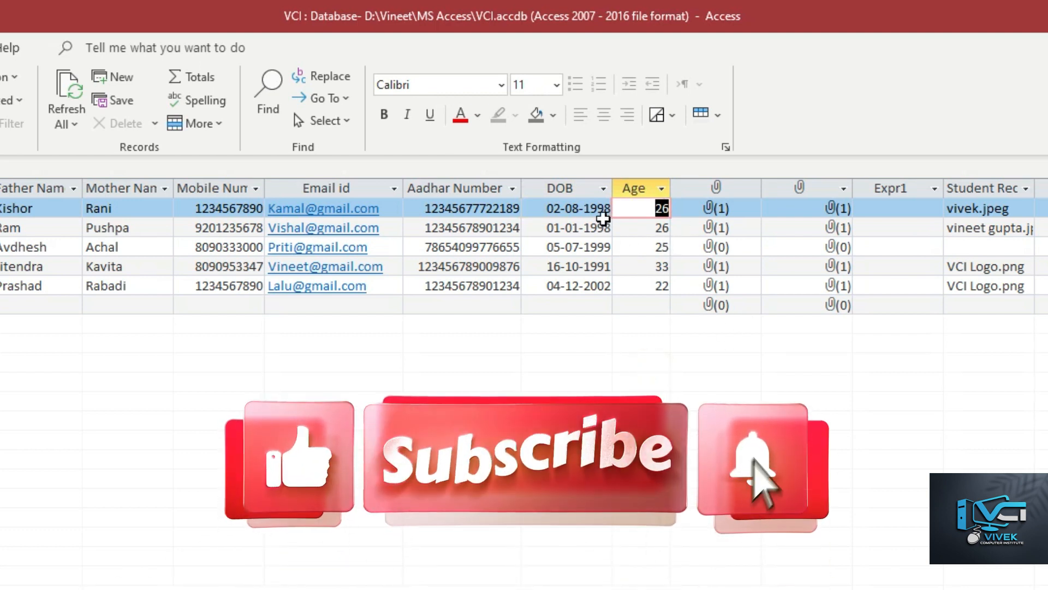
# - Replace the first record's birth year in the DOB field once more to recalculate the age
pyautogui.click(603, 217)
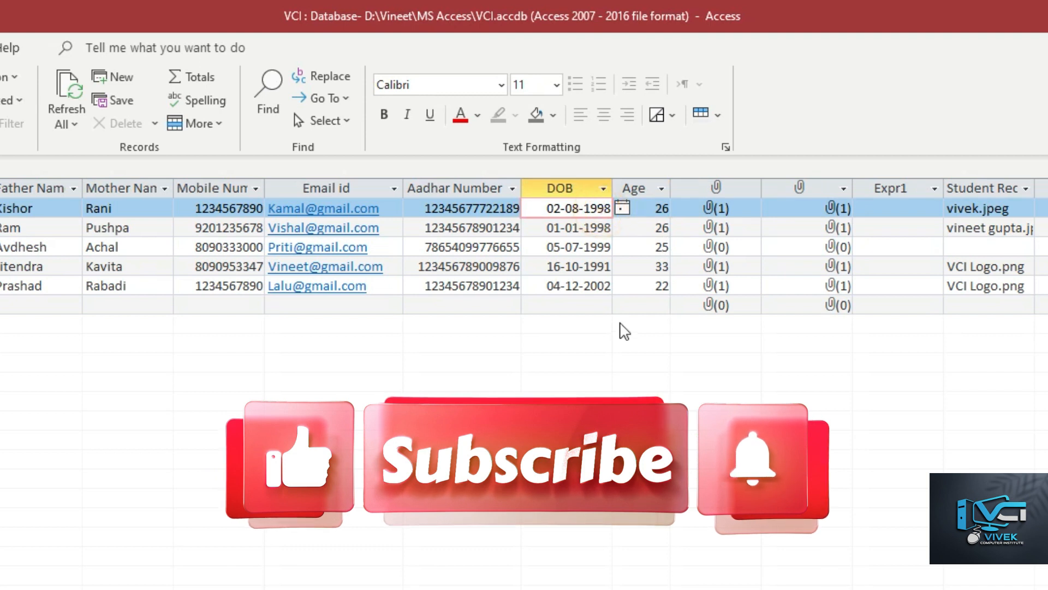
pyautogui.press('BackSpace')
pyautogui.press('BackSpace')
pyautogui.press('BackSpace')
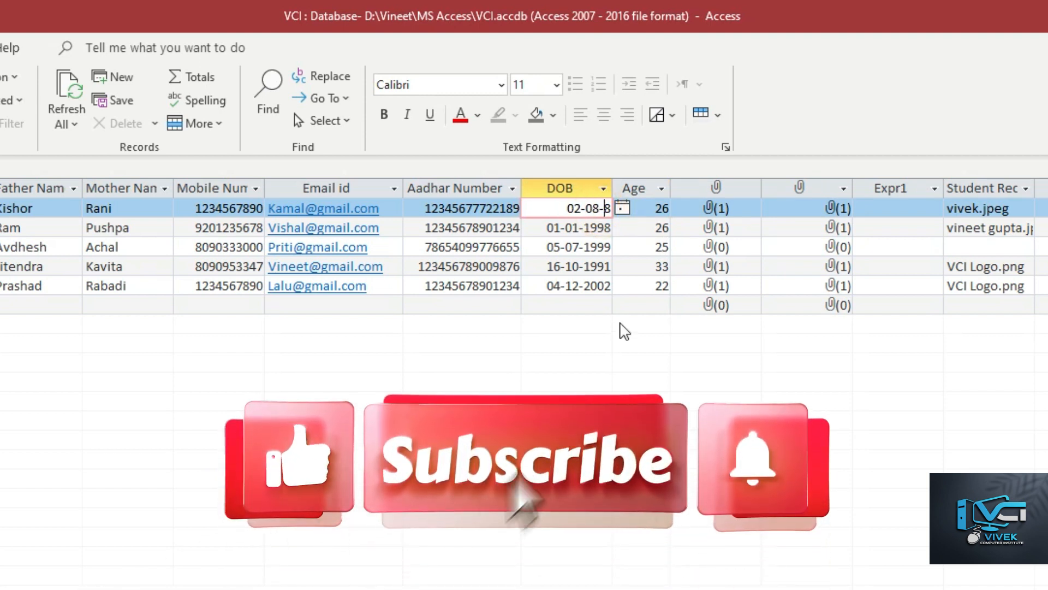
pyautogui.write('2001')
pyautogui.press('Delete')
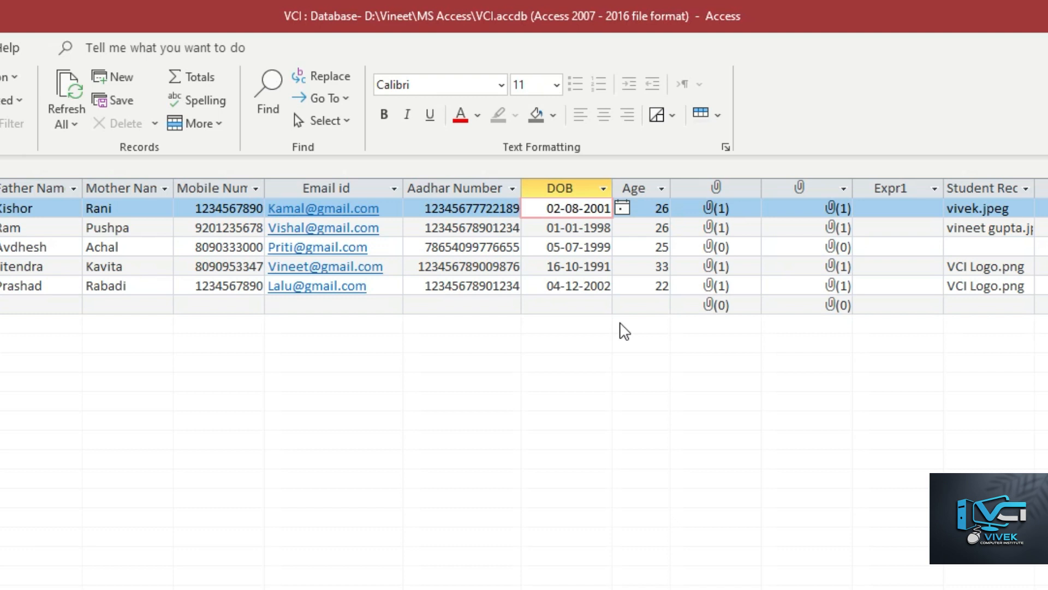
pyautogui.press('Tab')
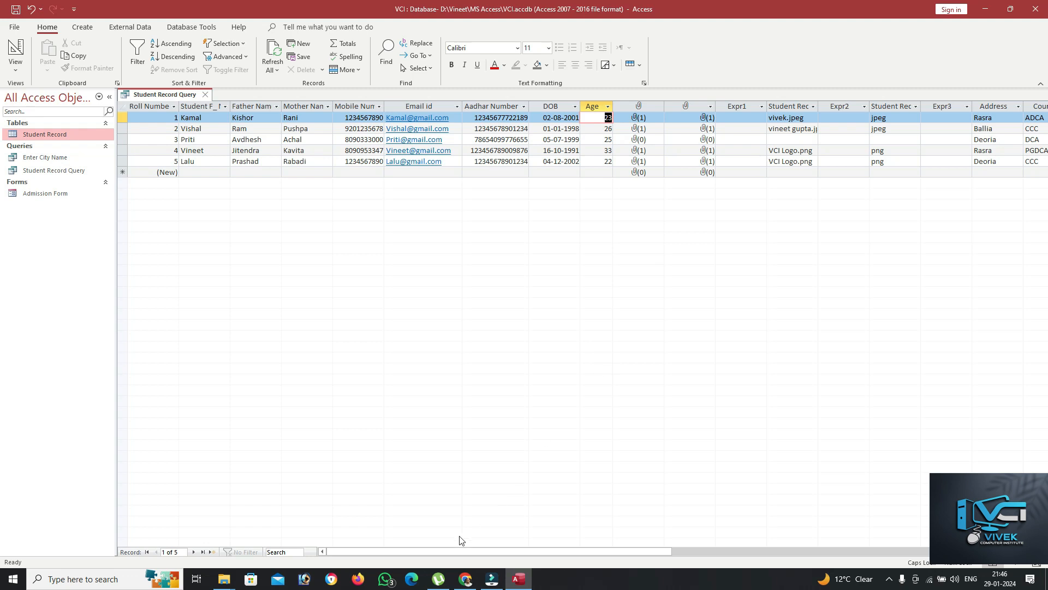
# - Switch to Chrome and browse the Examples of query criteria page on Microsoft Support down to the unit price criteria
pyautogui.click(465, 580)
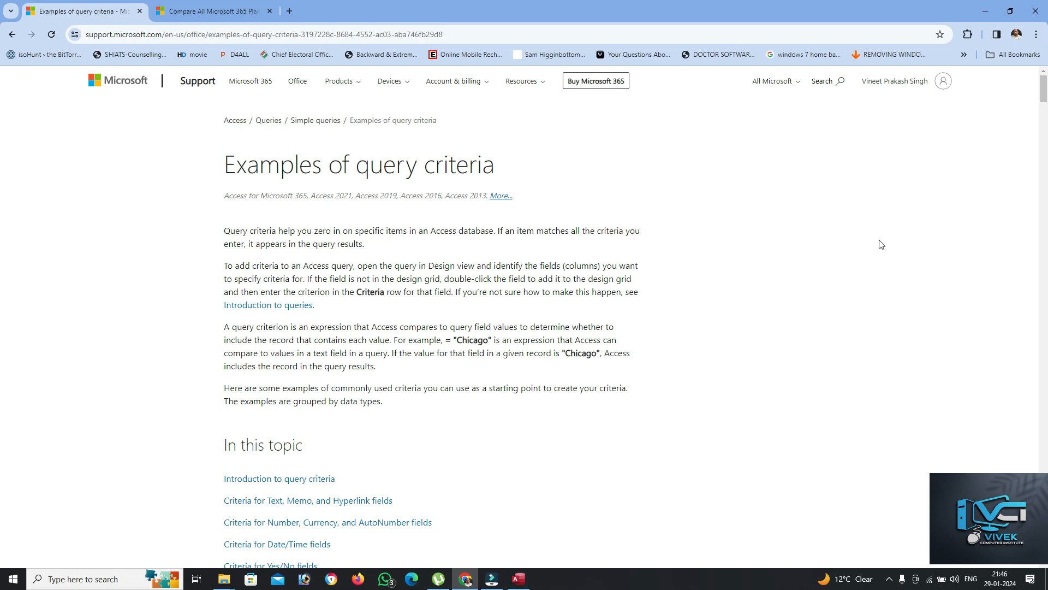
pyautogui.moveTo(1043, 92); pyautogui.dragTo(1044, 279)
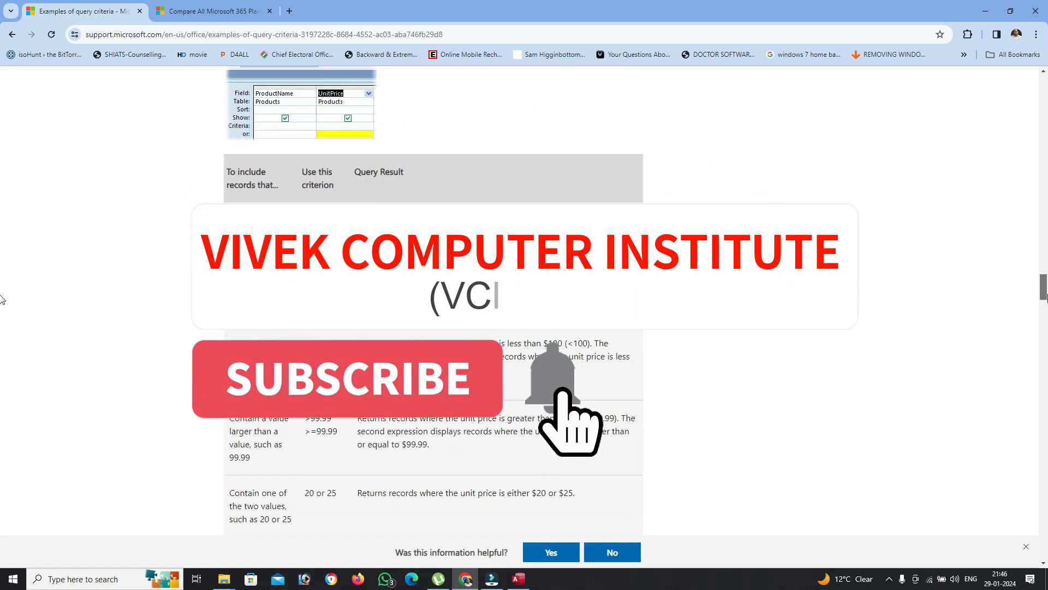